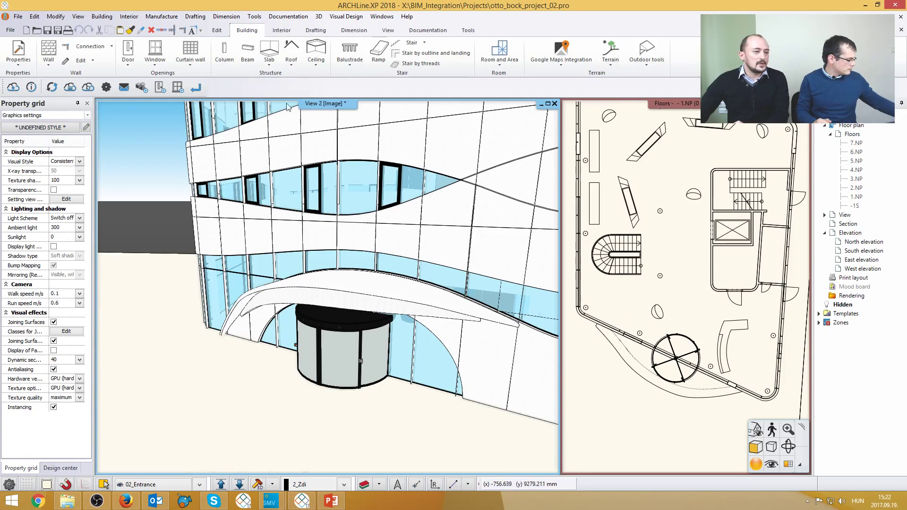
Open the recent project otto_bock_project_START.pro, quitting the current project without saving.
{"action": "left_click", "coordinate": [10, 29]}
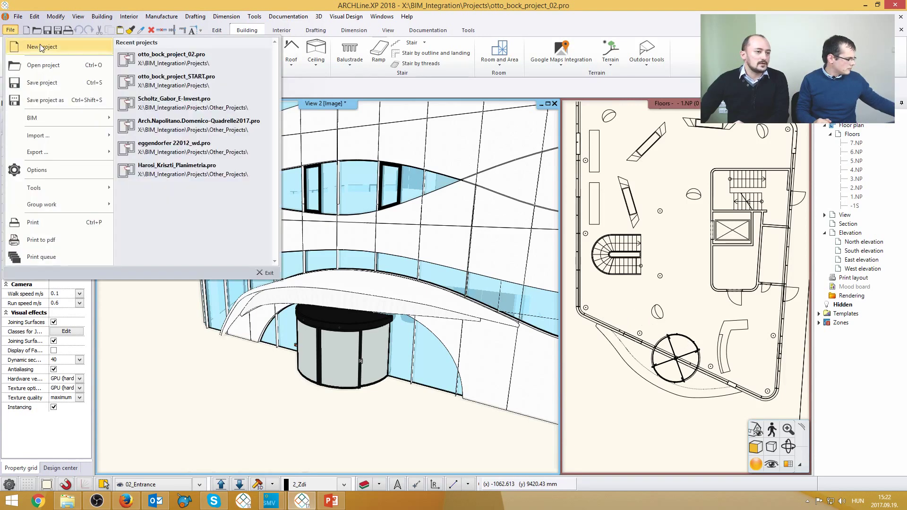
{"action": "left_click", "coordinate": [176, 82]}
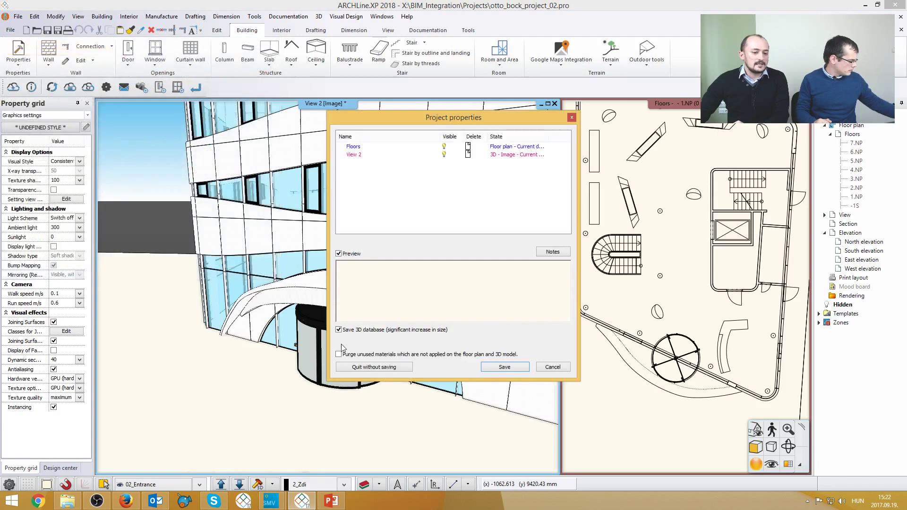
{"action": "left_click", "coordinate": [365, 367]}
{"action": "left_click", "coordinate": [462, 274]}
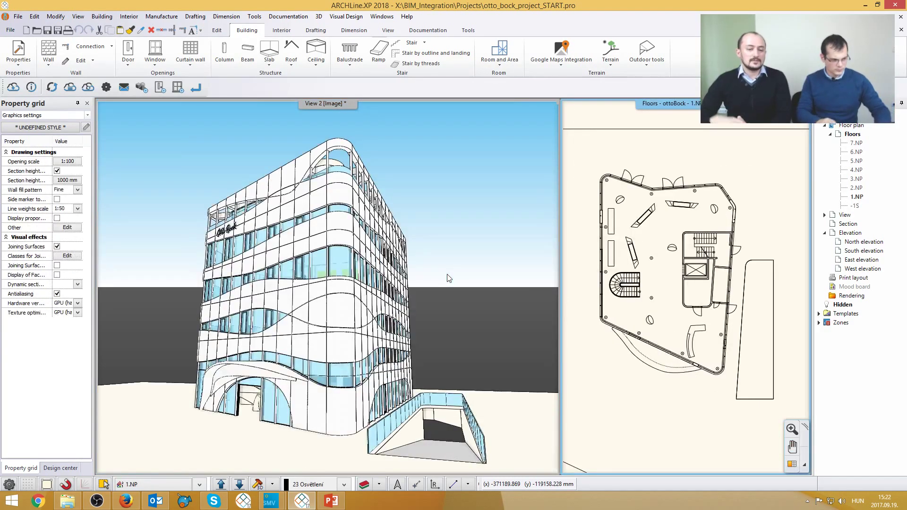
Set the 3D view to the saved 02_Entrance view and enlarge the entrance area on the floor plan.
{"action": "left_click", "coordinate": [443, 255]}
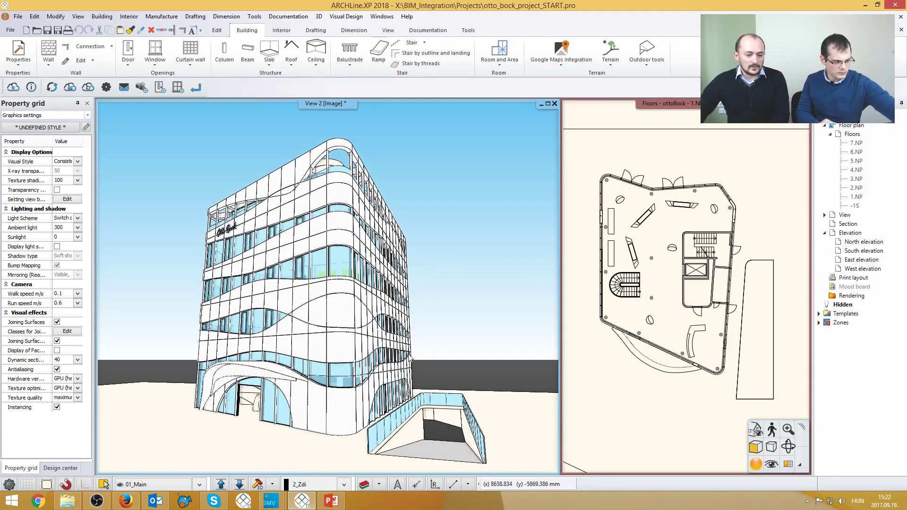
{"action": "left_click", "coordinate": [200, 485]}
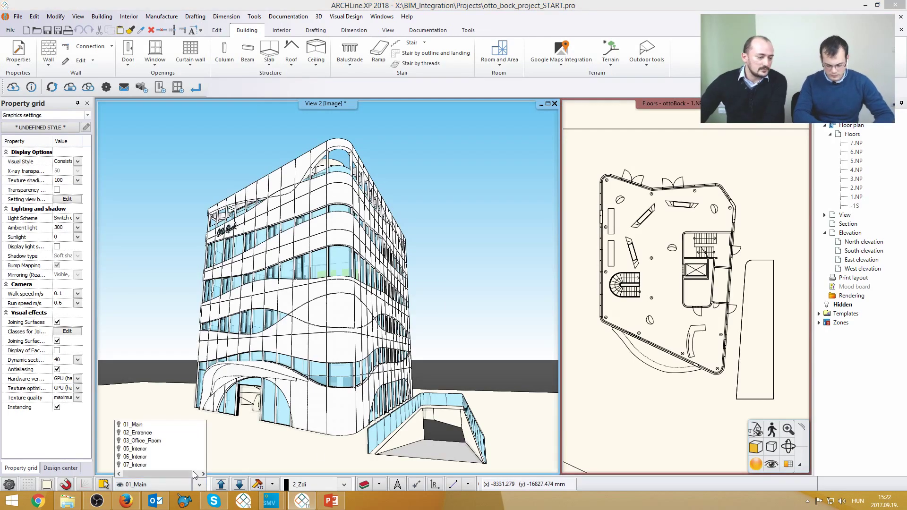
{"action": "left_click", "coordinate": [157, 434]}
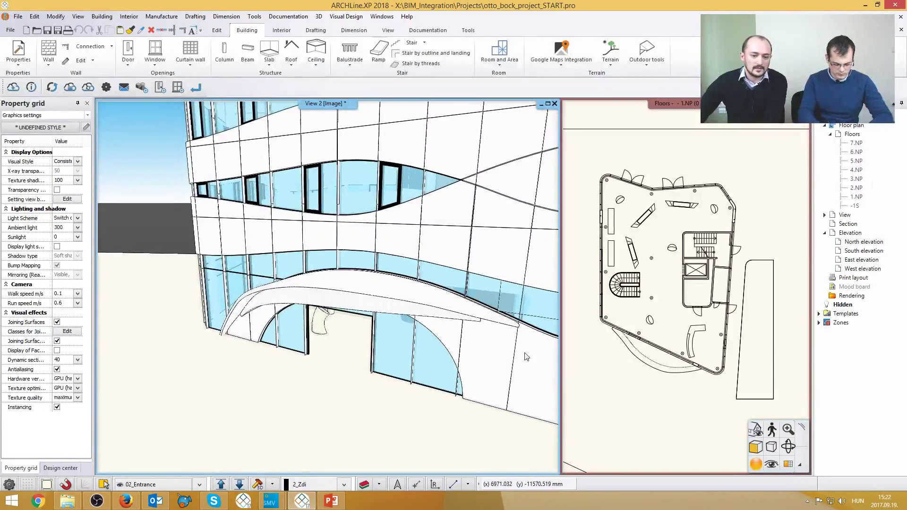
{"action": "left_click", "coordinate": [667, 319]}
{"action": "scroll", "coordinate": [667, 320], "scroll_direction": "up", "scroll_amount": 5}
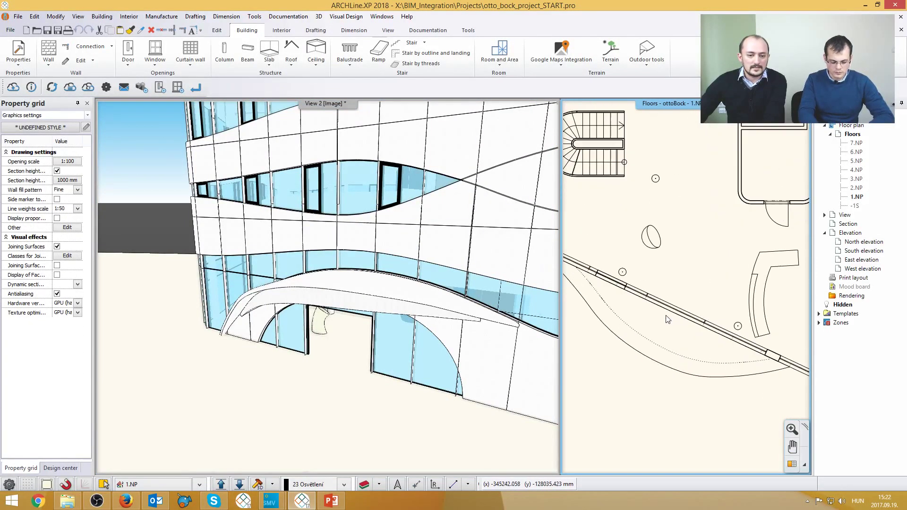
{"action": "left_click", "coordinate": [408, 405]}
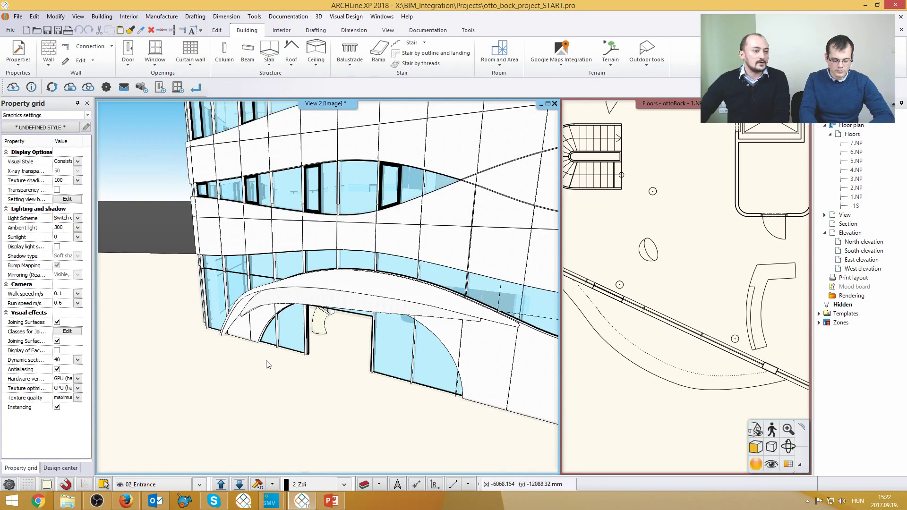
Browse the BIMobject products and filter the catalogue to the Revolving subcategory of Doors.
{"action": "left_click", "coordinate": [14, 89]}
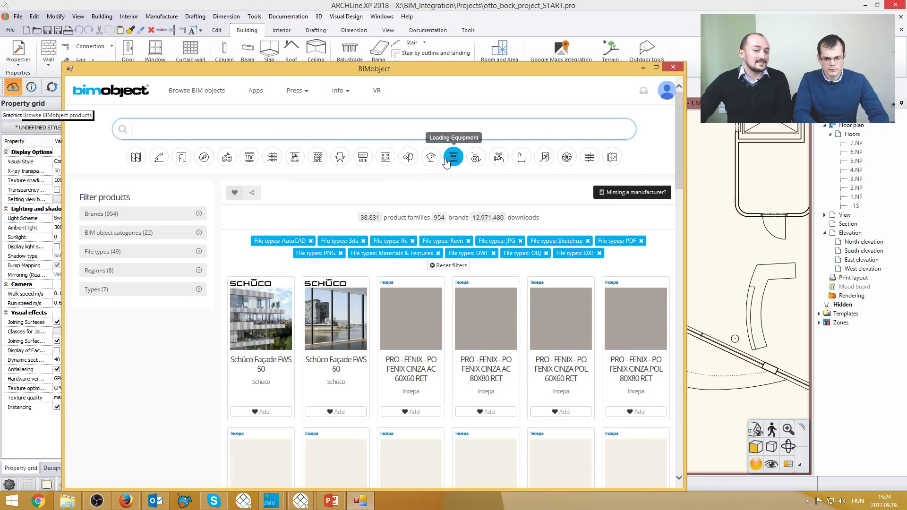
{"action": "left_click", "coordinate": [182, 158]}
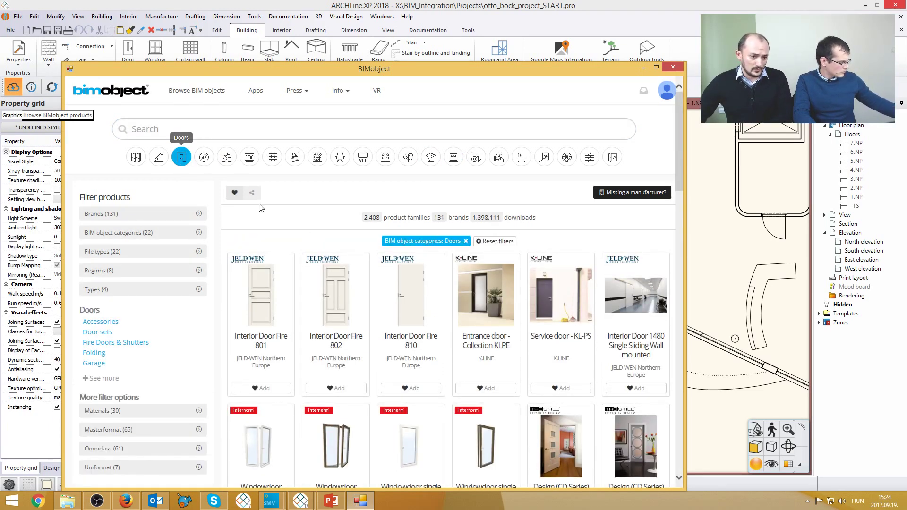
{"action": "scroll", "coordinate": [326, 255], "scroll_direction": "down", "scroll_amount": 6}
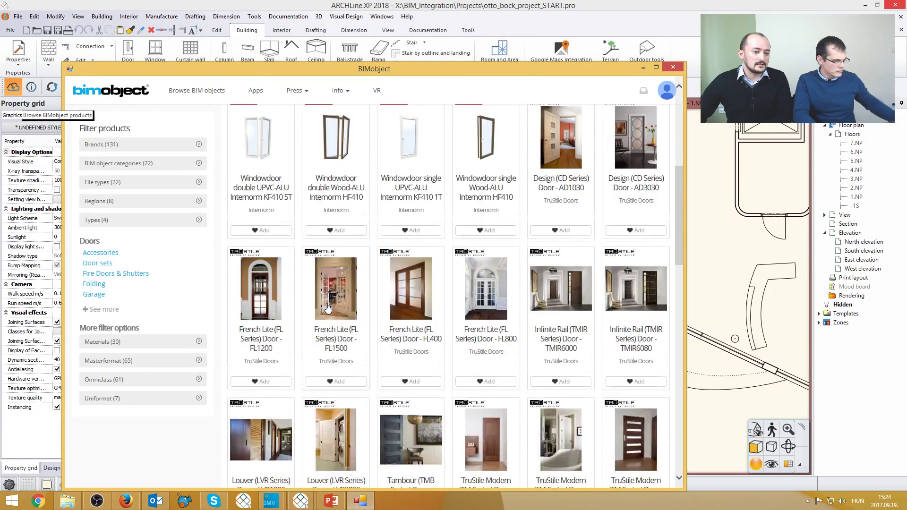
{"action": "scroll", "coordinate": [327, 308], "scroll_direction": "down", "scroll_amount": 10}
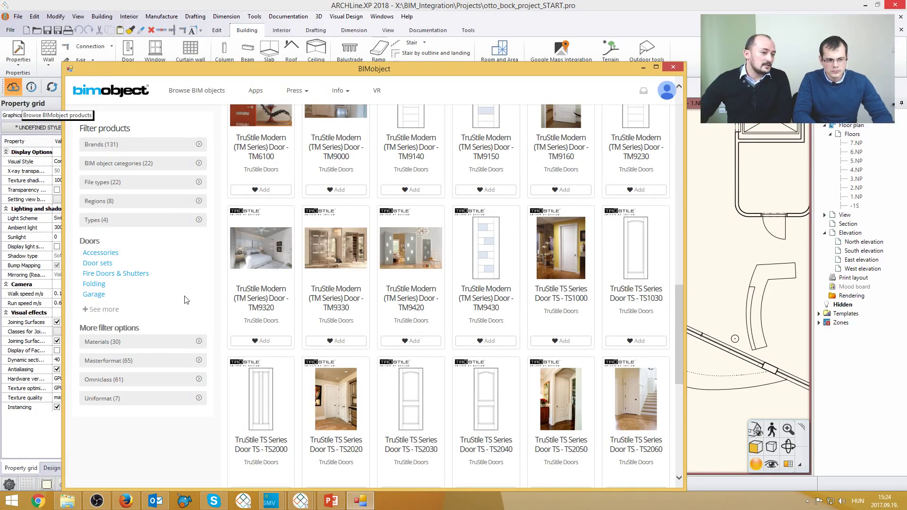
{"action": "left_click", "coordinate": [97, 310]}
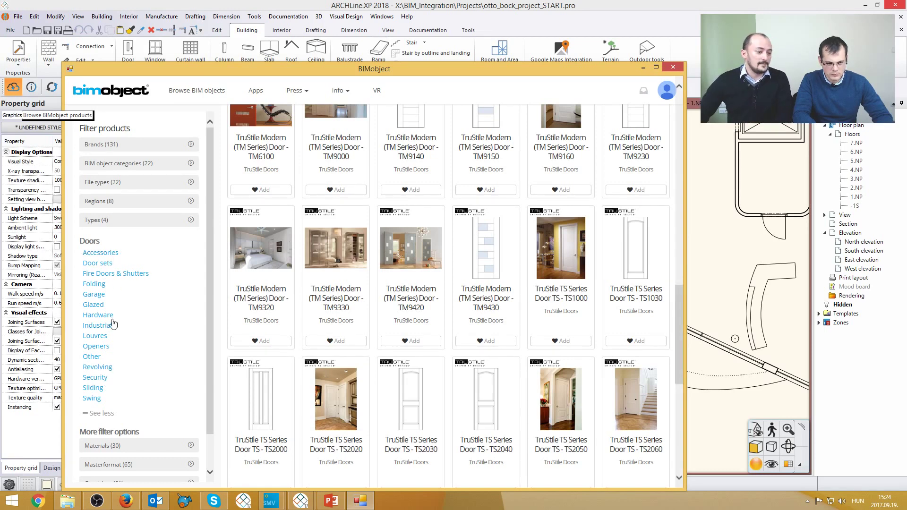
{"action": "left_click", "coordinate": [103, 368]}
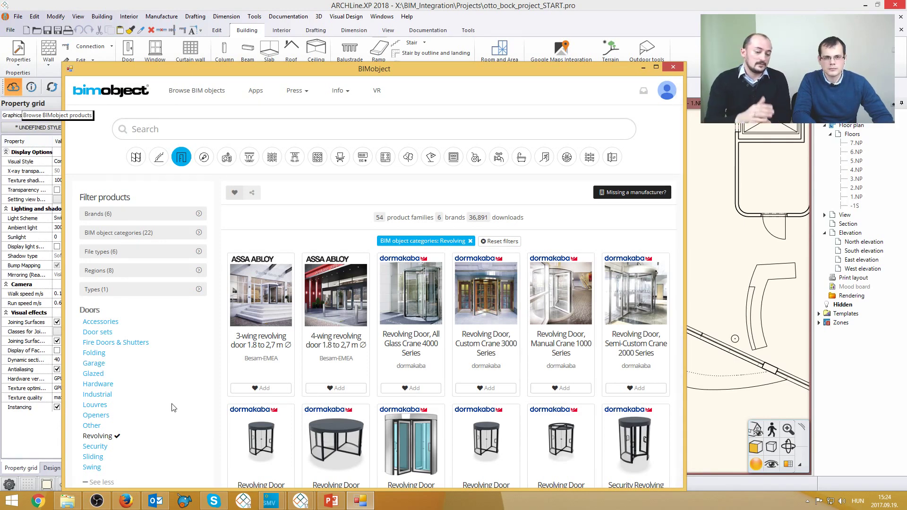
Open the product page of the dormakaba Revolving Door Talos RDR-C01 and add it to the favourites.
{"action": "scroll", "coordinate": [244, 399], "scroll_direction": "down", "scroll_amount": 3}
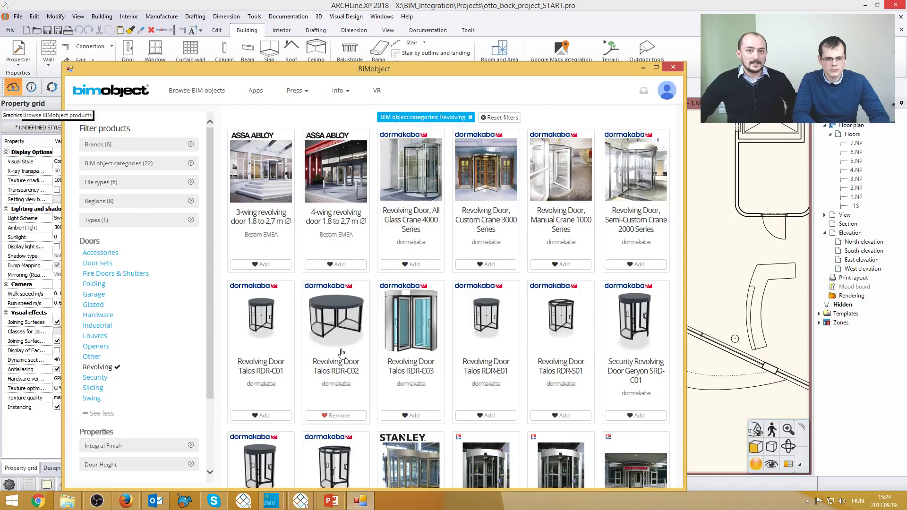
{"action": "left_click", "coordinate": [268, 340]}
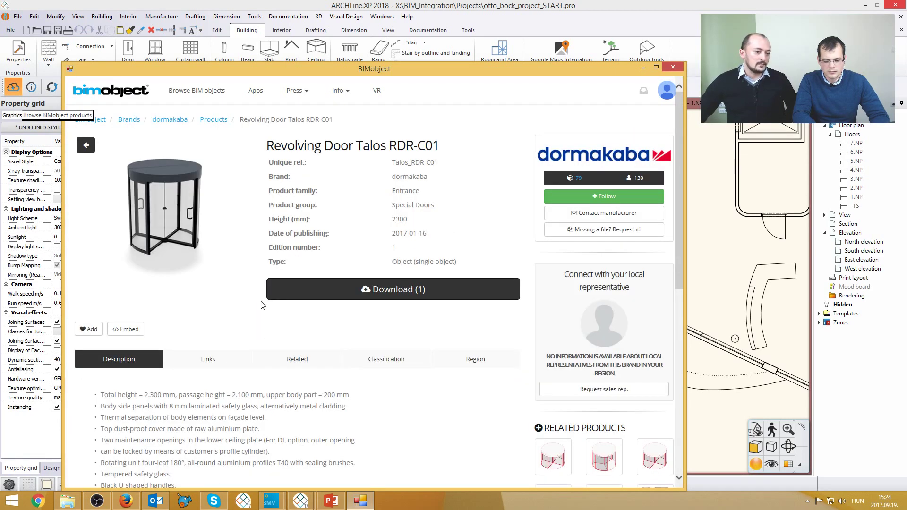
{"action": "left_click", "coordinate": [94, 328]}
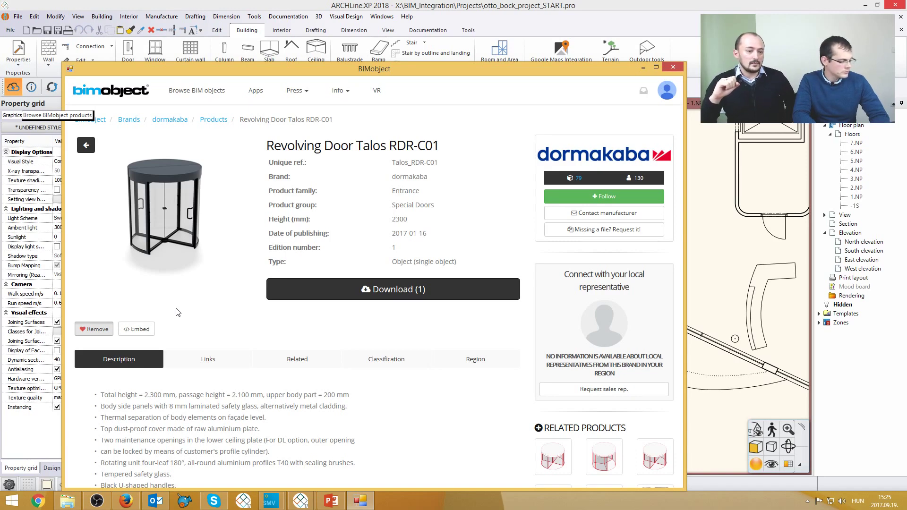
Download the Revit file Talos RDR-C01.rfa into the BIMobject item designer and dismiss the welcome information.
{"action": "left_click", "coordinate": [378, 290]}
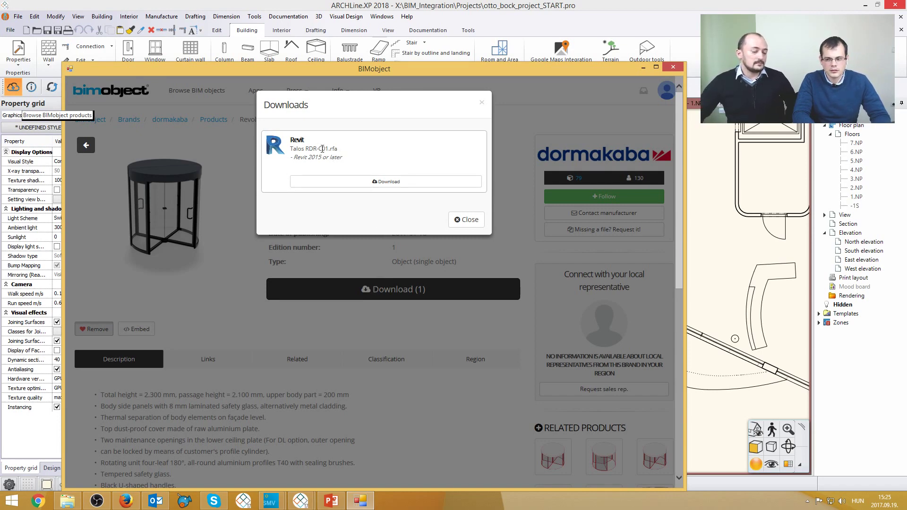
{"action": "left_click", "coordinate": [356, 184]}
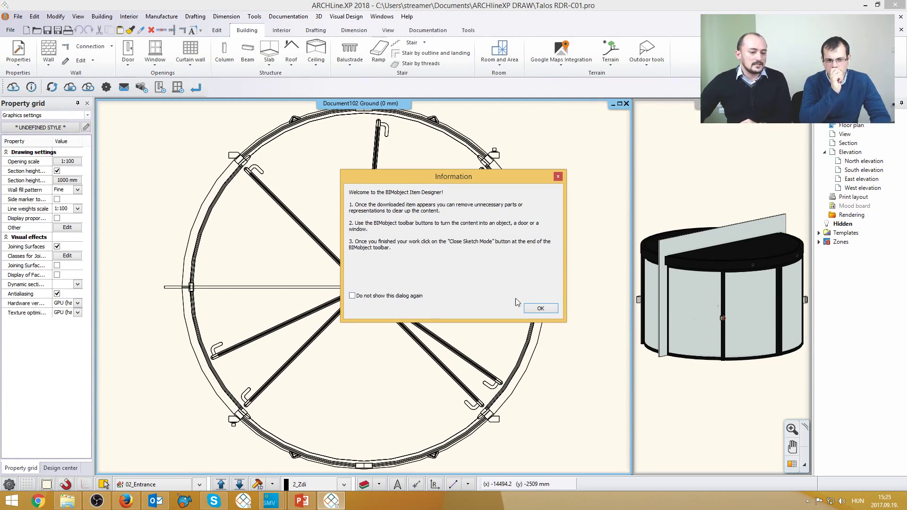
{"action": "left_click", "coordinate": [533, 309]}
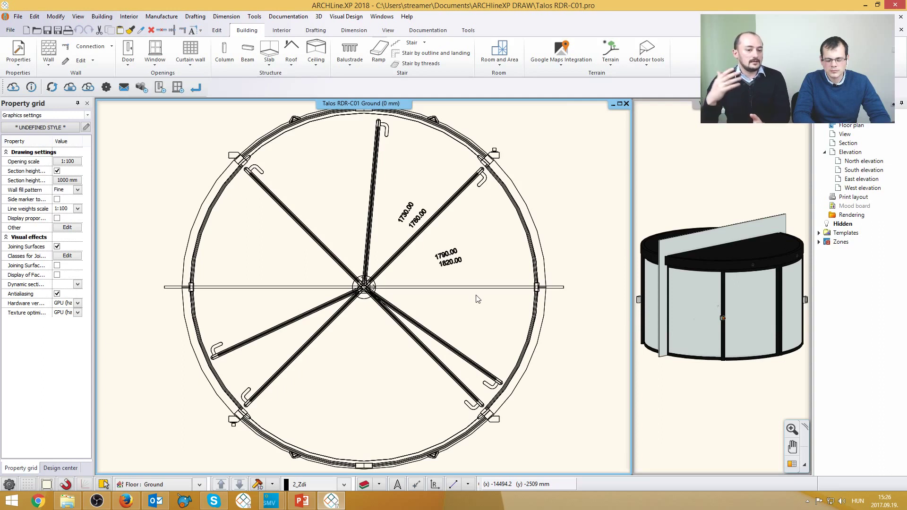
Delete the dimension texts and the upper-right diagonal door wing with its handle from the plan.
{"action": "left_click_drag", "start_coordinate": [480, 271], "coordinate": [422, 248]}
{"action": "key", "text": "Delete"}
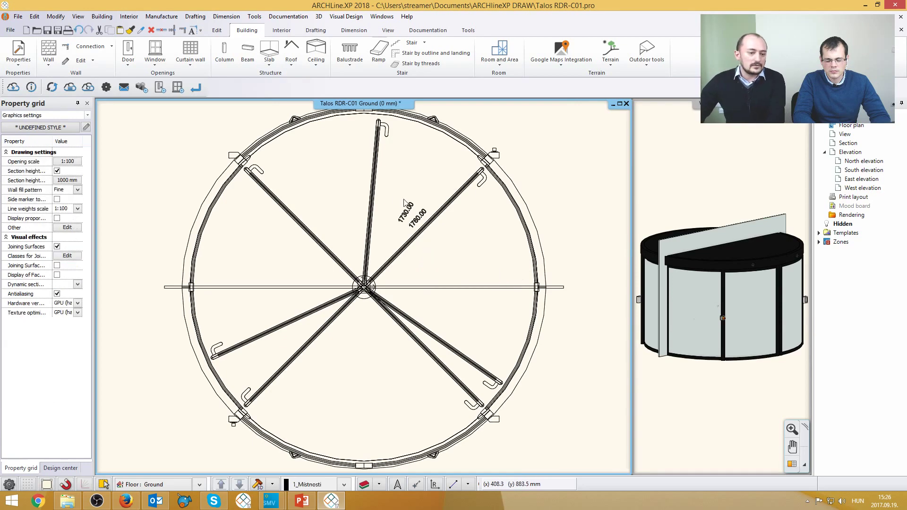
{"action": "left_click_drag", "start_coordinate": [391, 193], "coordinate": [421, 174]}
{"action": "key", "text": "Delete"}
{"action": "key", "text": "Delete"}
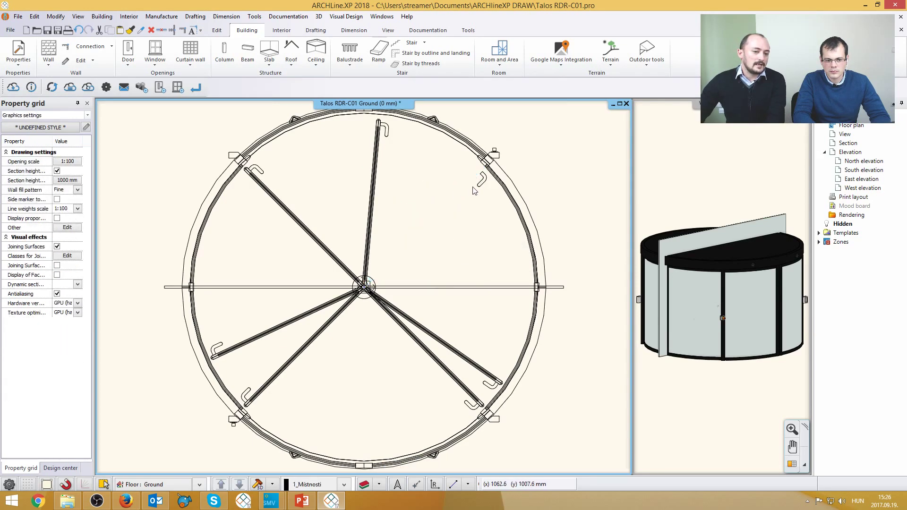
{"action": "left_click", "coordinate": [478, 185]}
{"action": "key", "text": "Delete"}
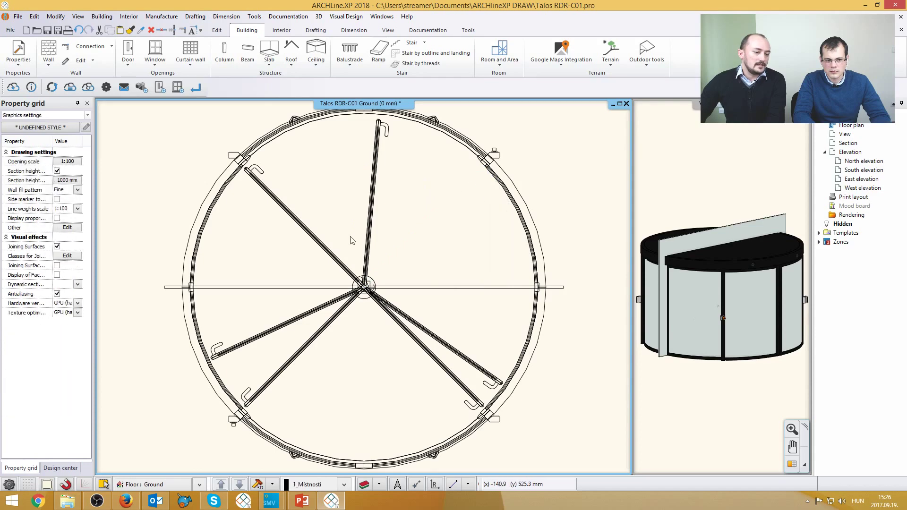
Delete the other three diagonal door wings with their handles and the straight panel crossing the door's centre.
{"action": "left_click_drag", "start_coordinate": [340, 223], "coordinate": [253, 177]}
{"action": "key", "text": "Delete"}
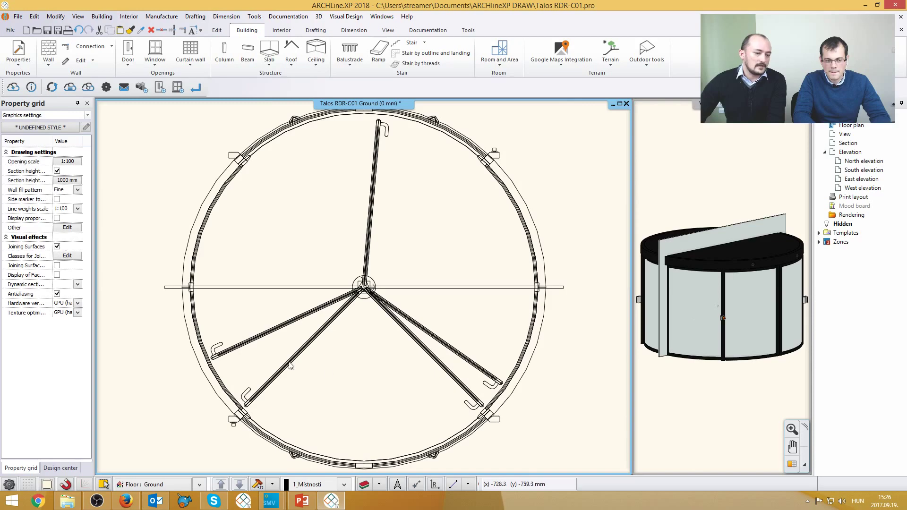
{"action": "left_click_drag", "start_coordinate": [342, 365], "coordinate": [245, 394]}
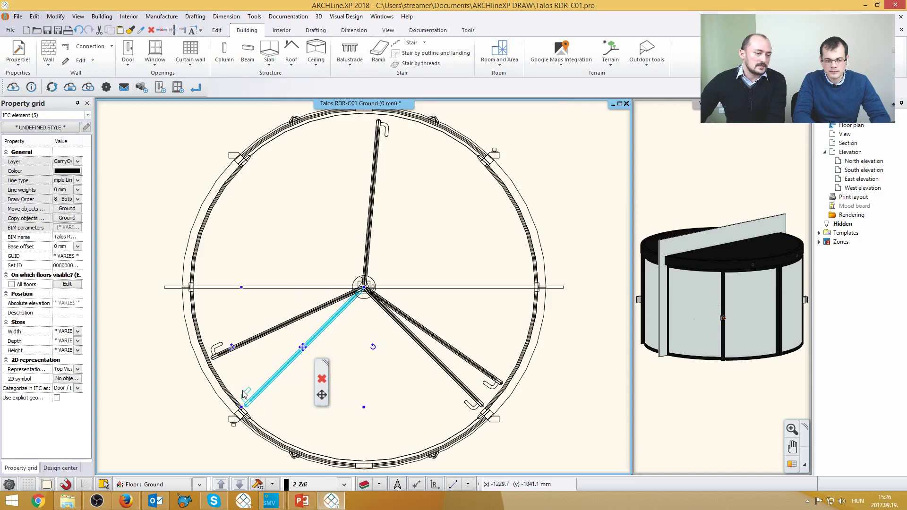
{"action": "key", "text": "Delete"}
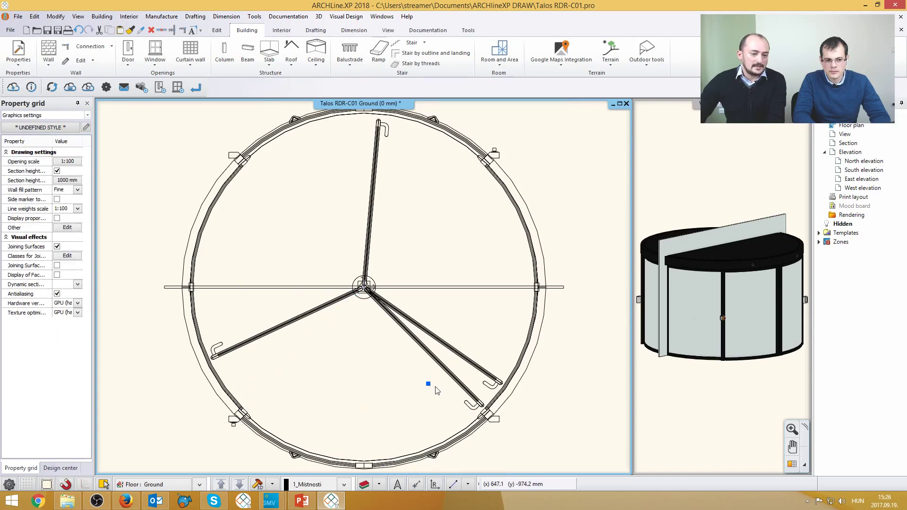
{"action": "left_click_drag", "start_coordinate": [435, 387], "coordinate": [478, 409]}
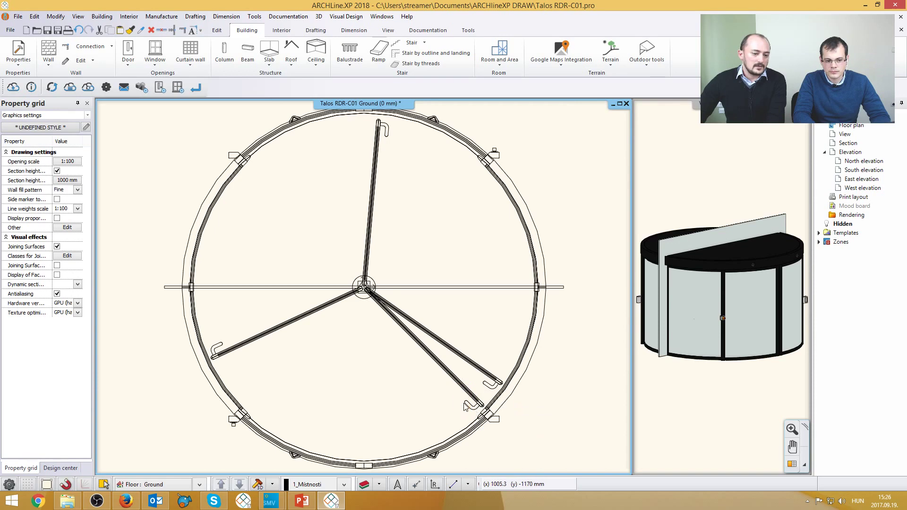
{"action": "left_click_drag", "start_coordinate": [452, 401], "coordinate": [428, 363]}
{"action": "key", "text": "Delete"}
{"action": "left_click", "coordinate": [466, 286]}
{"action": "key", "text": "Delete"}
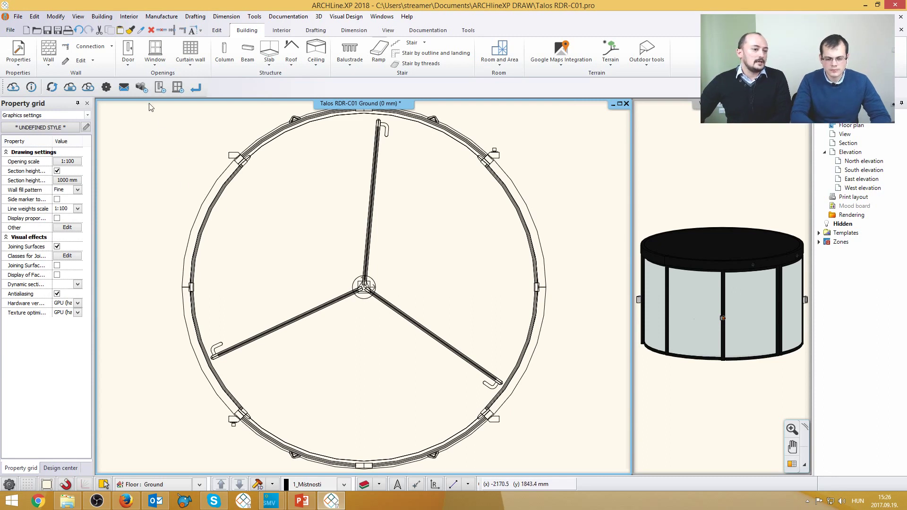
Start defining the model as a door and move its front and side hotspots to the frame posts on the horizontal centreline.
{"action": "left_click", "coordinate": [161, 90]}
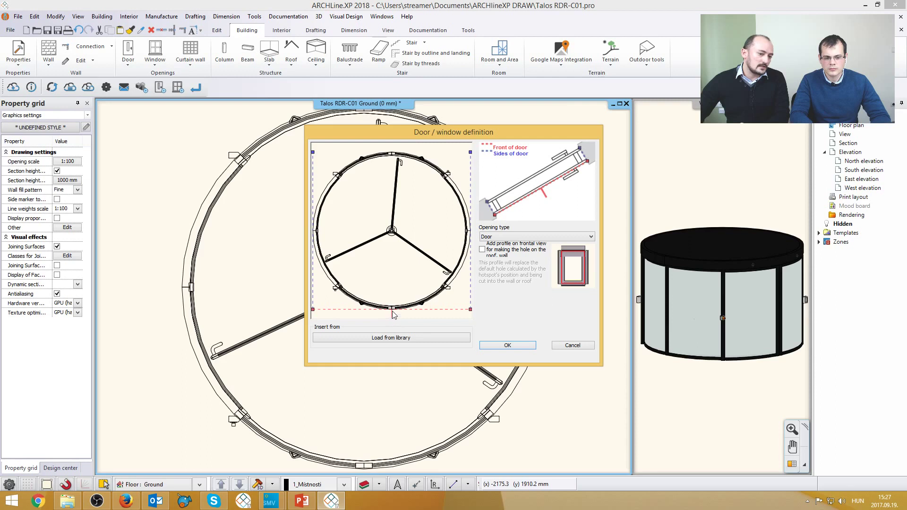
{"action": "scroll", "coordinate": [392, 311], "scroll_direction": "down", "scroll_amount": 2}
{"action": "left_click_drag", "start_coordinate": [337, 291], "coordinate": [338, 240]}
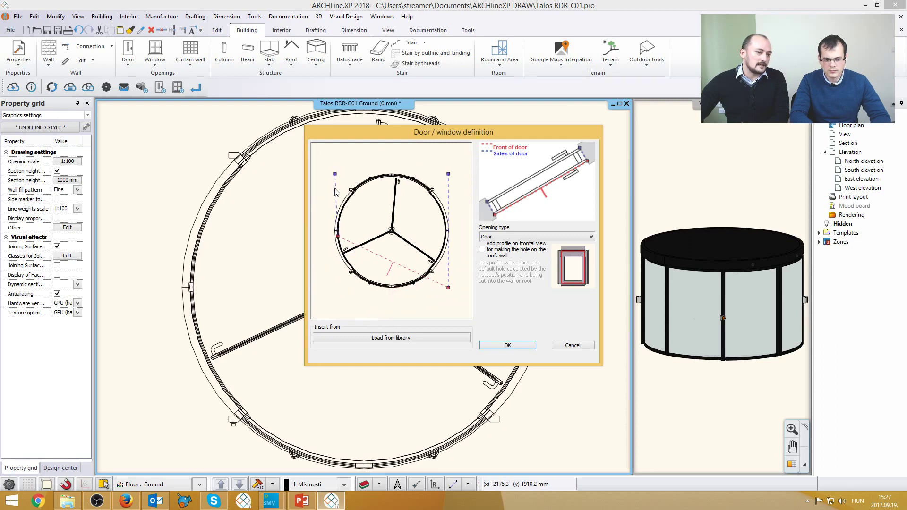
{"action": "left_click_drag", "start_coordinate": [335, 174], "coordinate": [339, 228]}
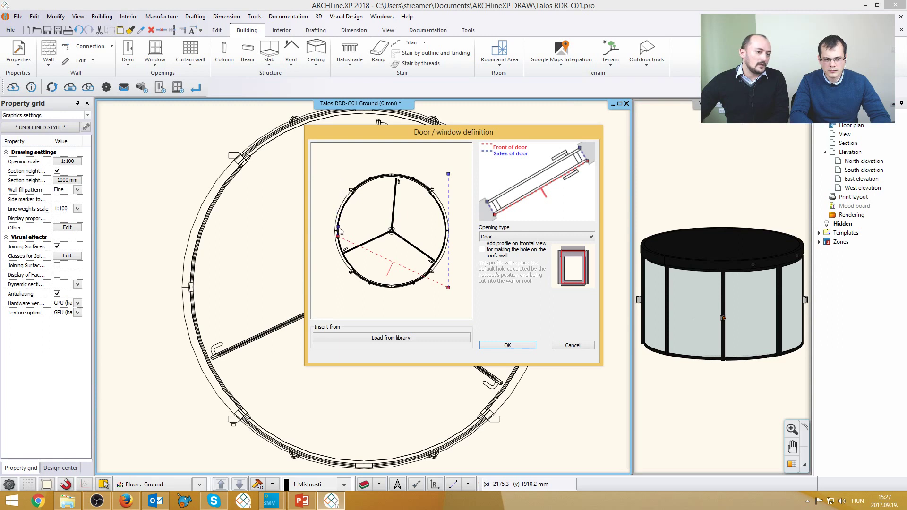
{"action": "left_click_drag", "start_coordinate": [448, 176], "coordinate": [448, 227]}
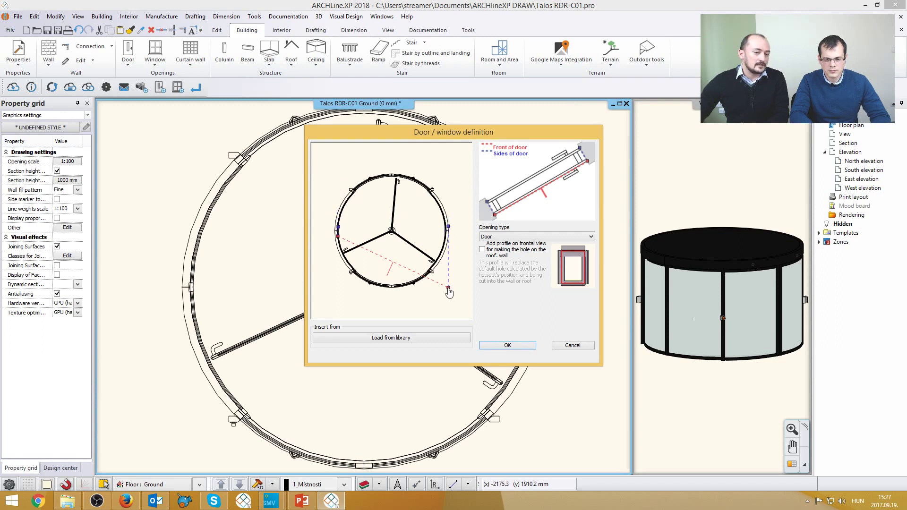
{"action": "left_click_drag", "start_coordinate": [448, 287], "coordinate": [449, 236]}
Fine-tune the left front and side hotspots so they sit on the edges of the door's left frame post.
{"action": "scroll", "coordinate": [361, 240], "scroll_direction": "up", "scroll_amount": 5}
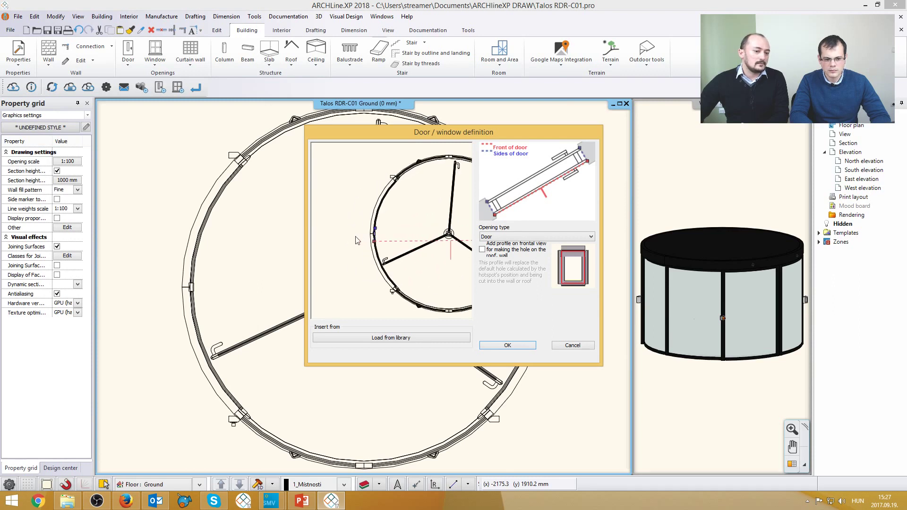
{"action": "left_click_drag", "start_coordinate": [386, 249], "coordinate": [382, 228]}
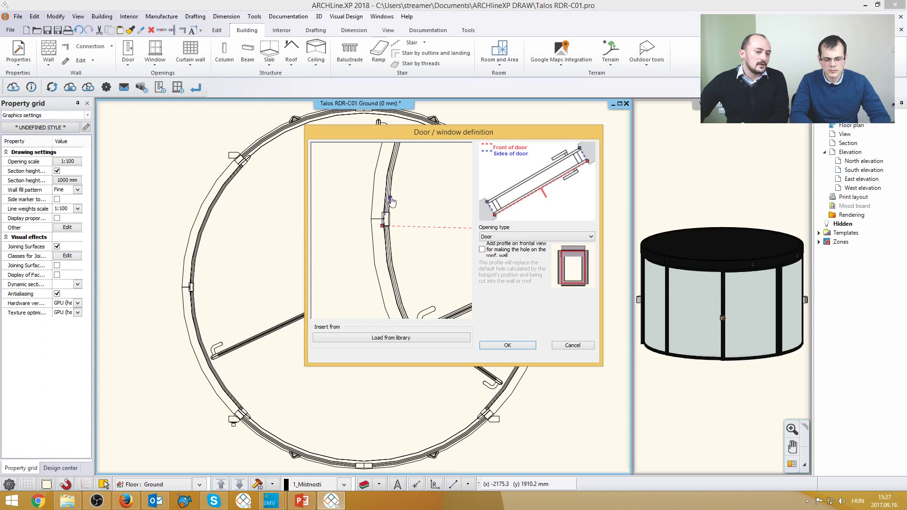
{"action": "left_click_drag", "start_coordinate": [390, 197], "coordinate": [382, 210]}
{"action": "scroll", "coordinate": [398, 229], "scroll_direction": "down", "scroll_amount": 5}
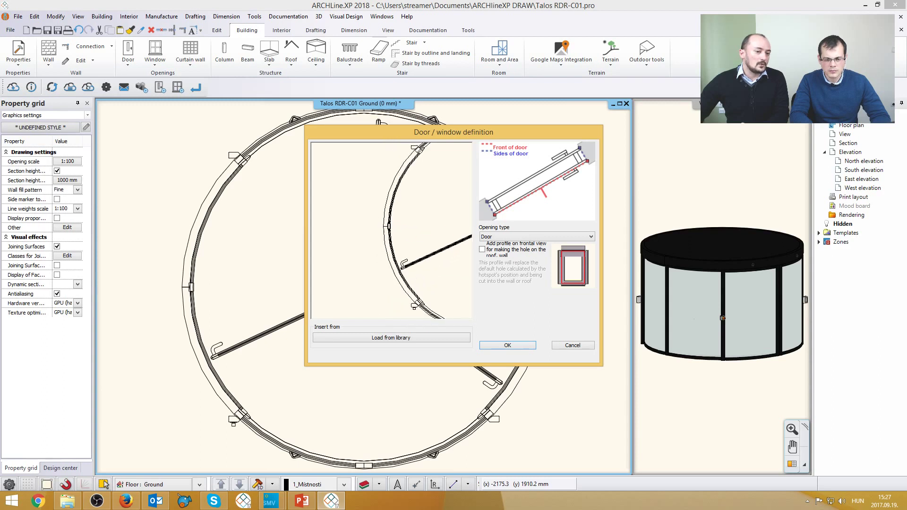
Move the right front hotspot onto the edge of the door's right frame post and accept the door definition.
{"action": "scroll", "coordinate": [411, 238], "scroll_direction": "up", "scroll_amount": 3}
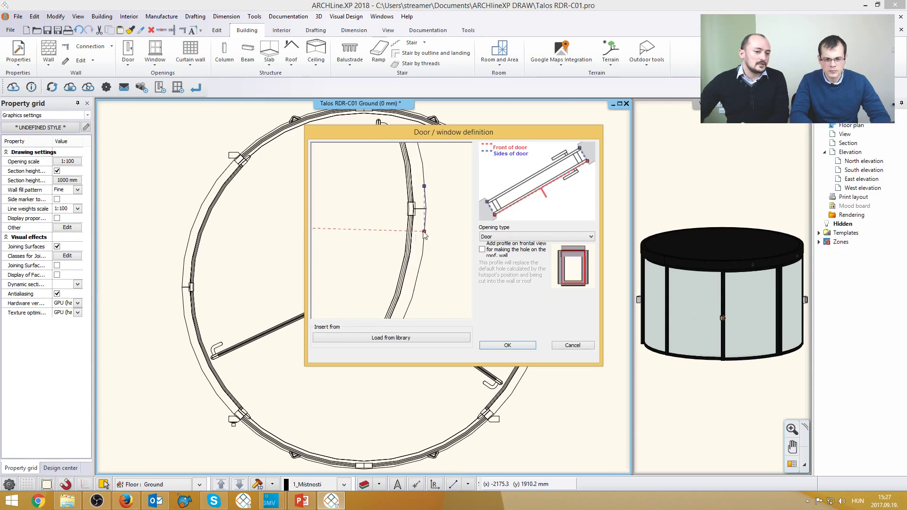
{"action": "left_click_drag", "start_coordinate": [424, 232], "coordinate": [415, 202]}
{"action": "scroll", "coordinate": [382, 239], "scroll_direction": "down", "scroll_amount": 5}
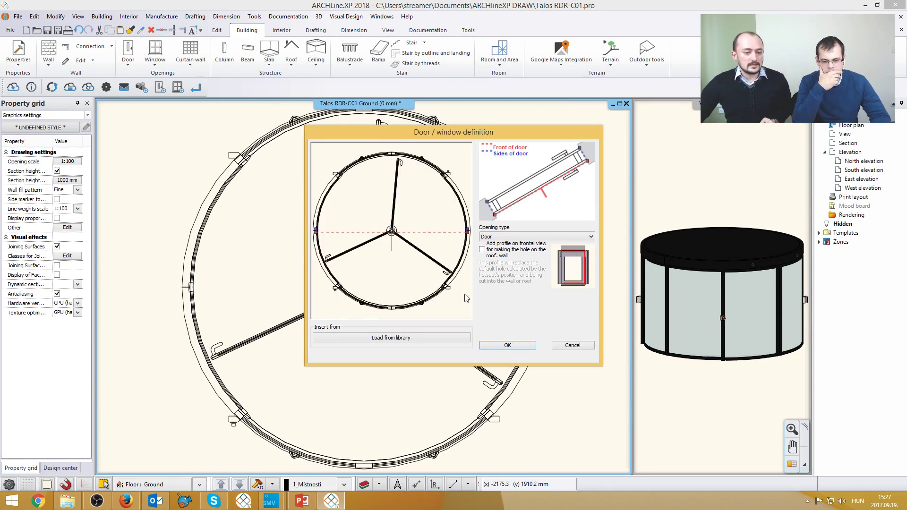
{"action": "left_click", "coordinate": [505, 347]}
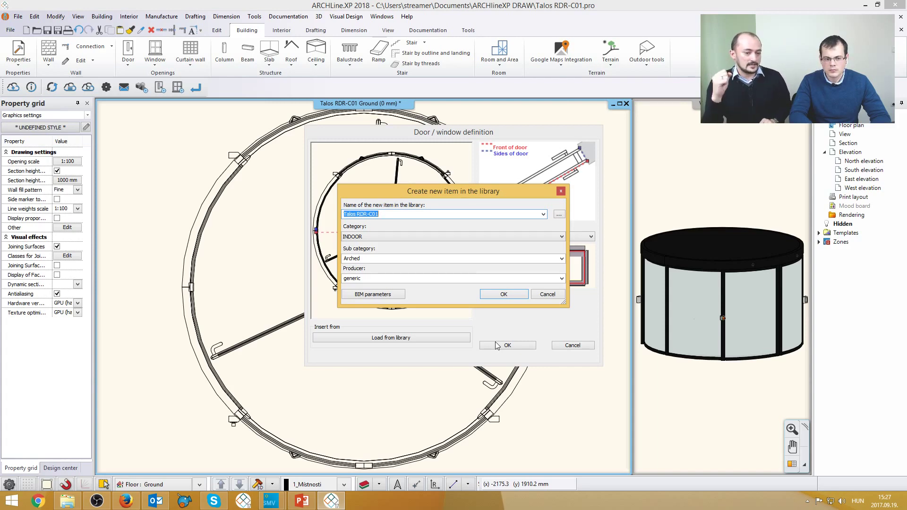
Check the AEC object naming options without applying them and set the new library item's category to OUTDOOR.
{"action": "left_click", "coordinate": [559, 214]}
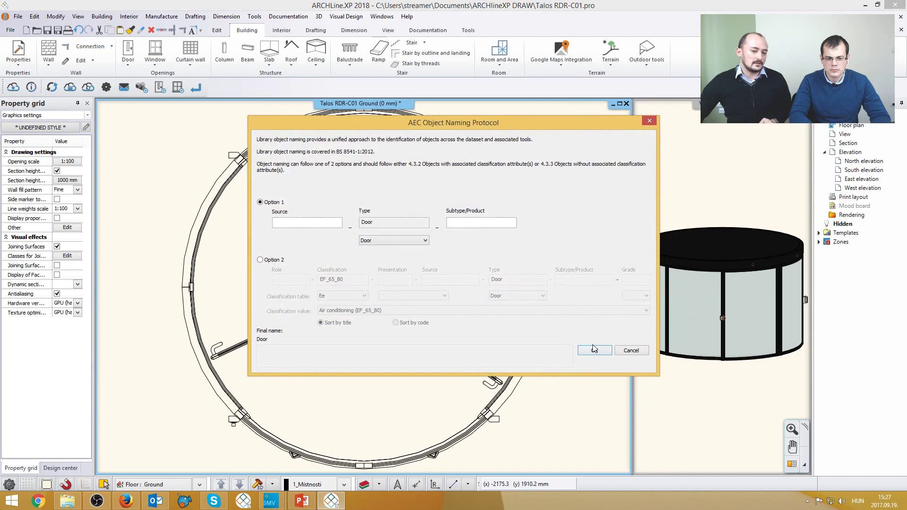
{"action": "left_click", "coordinate": [631, 350]}
{"action": "left_click", "coordinate": [385, 238]}
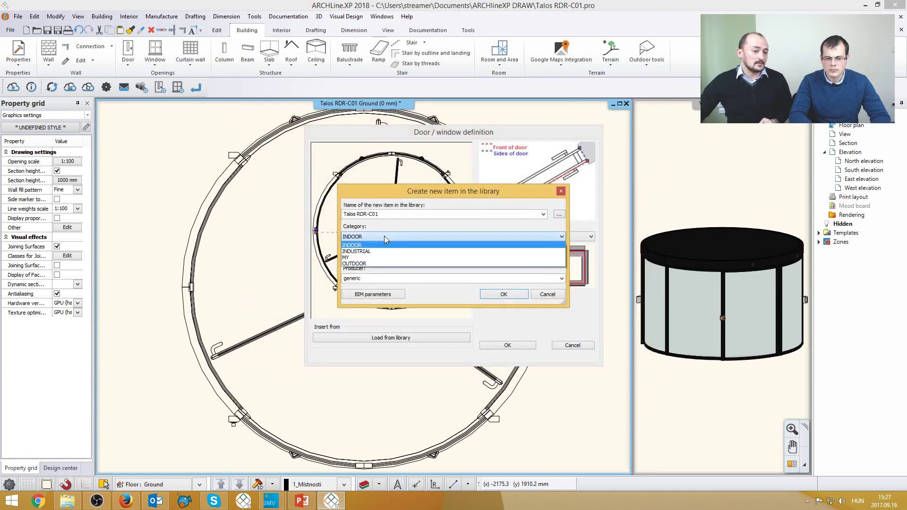
{"action": "left_click", "coordinate": [385, 264]}
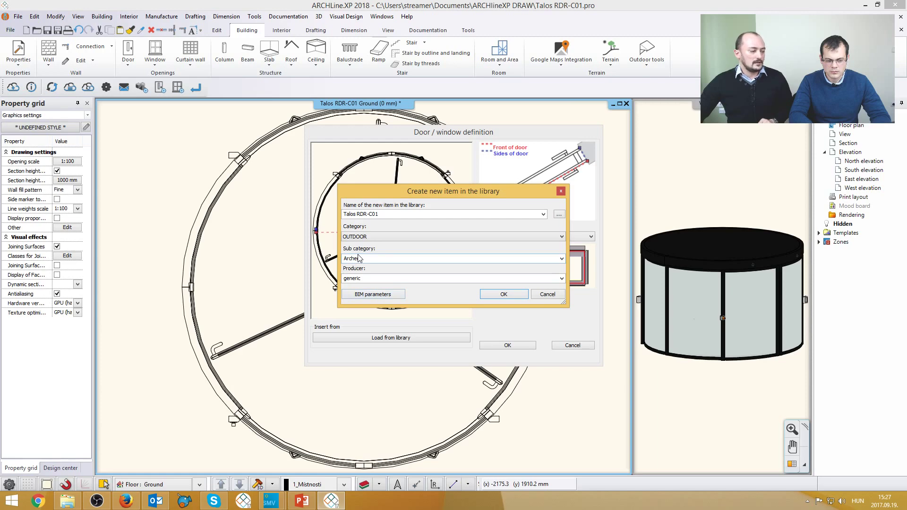
Look up the manufacturer in the General group of the BIM parameters and set the library item's producer to DORMA.
{"action": "left_click", "coordinate": [384, 293]}
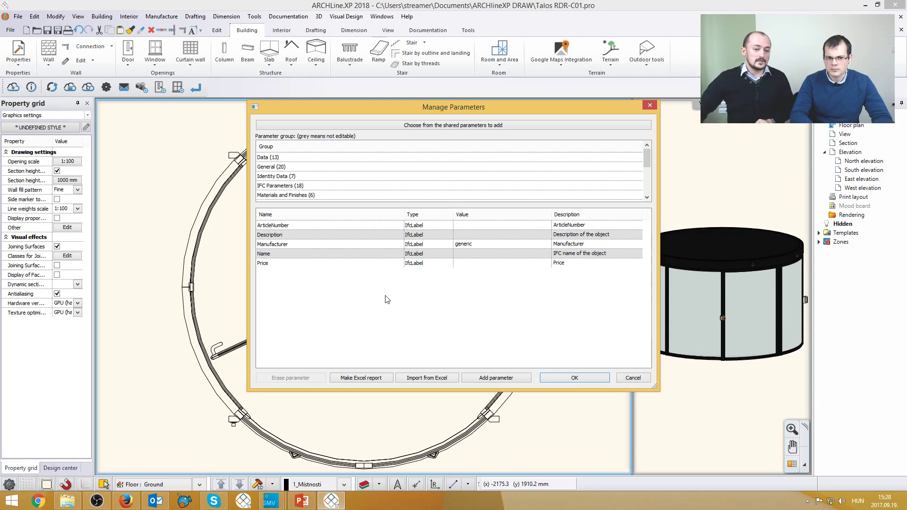
{"action": "left_click", "coordinate": [267, 157]}
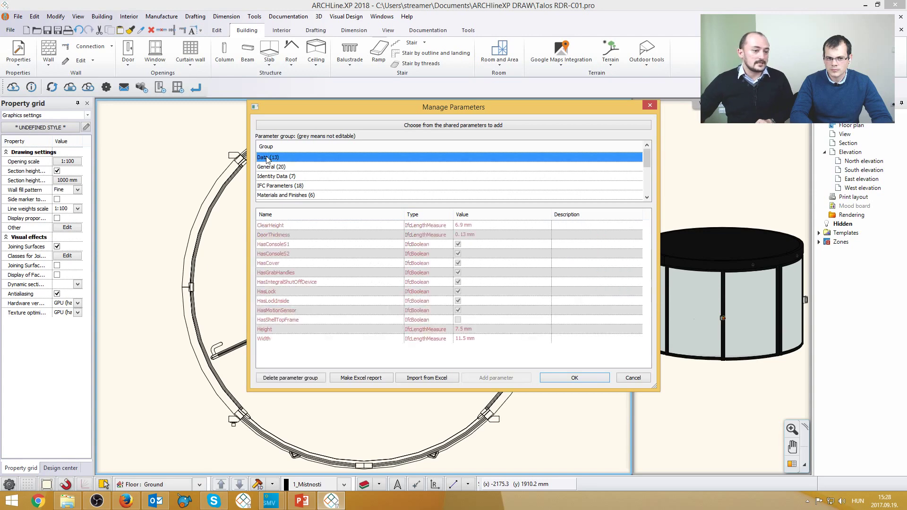
{"action": "left_click", "coordinate": [273, 167]}
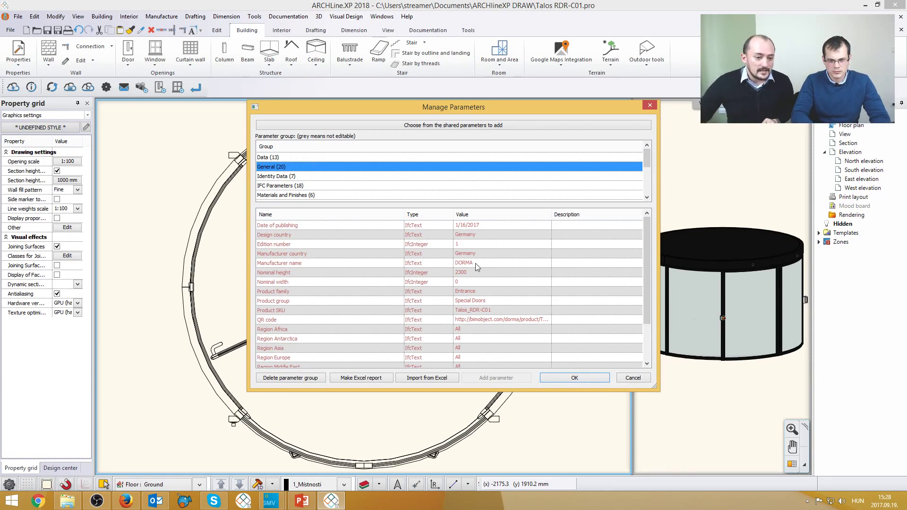
{"action": "left_click", "coordinate": [580, 381]}
{"action": "left_click", "coordinate": [370, 279]}
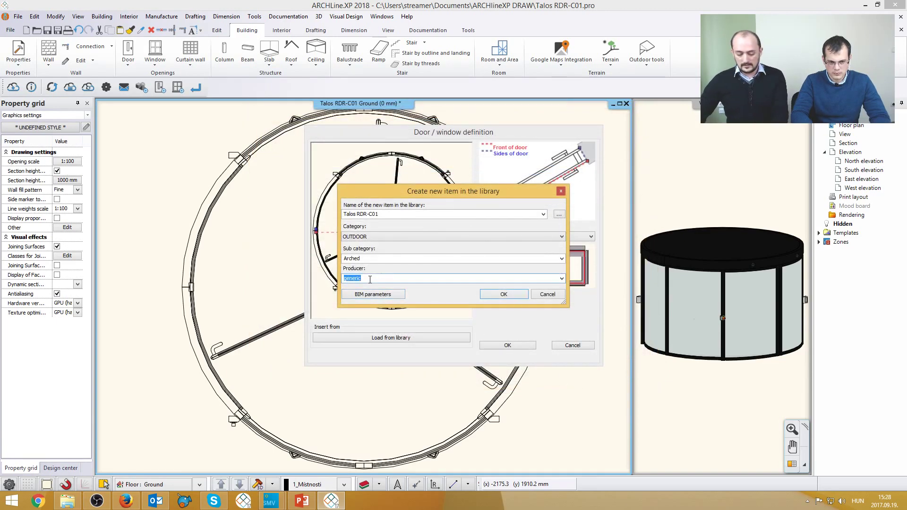
{"action": "type", "text": "DORMA"}
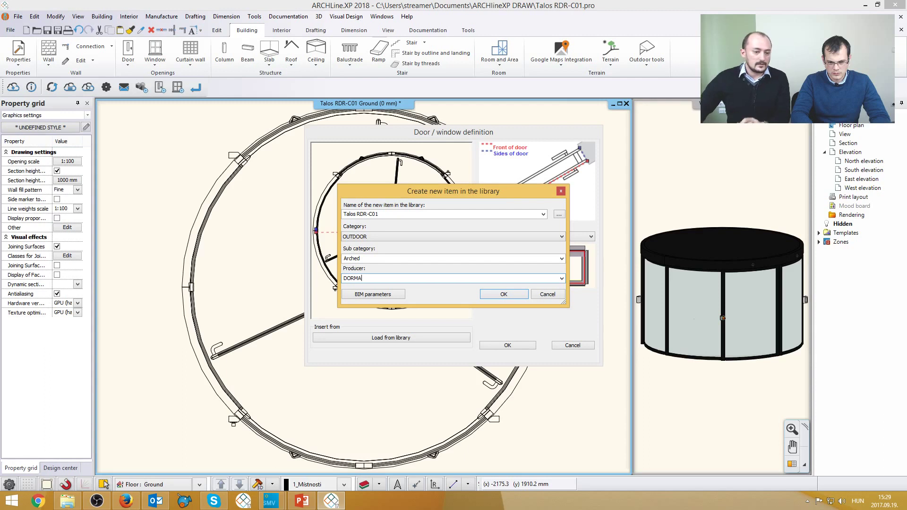
Set the sub category to Revolving and save the door to the library, overwriting the existing object of the same name.
{"action": "left_click", "coordinate": [387, 259]}
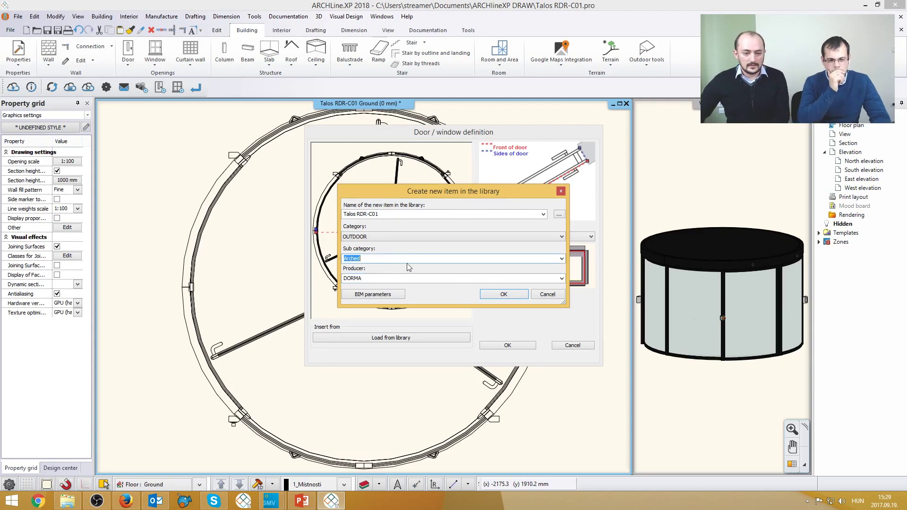
{"action": "left_click", "coordinate": [562, 259]}
{"action": "left_click", "coordinate": [401, 314]}
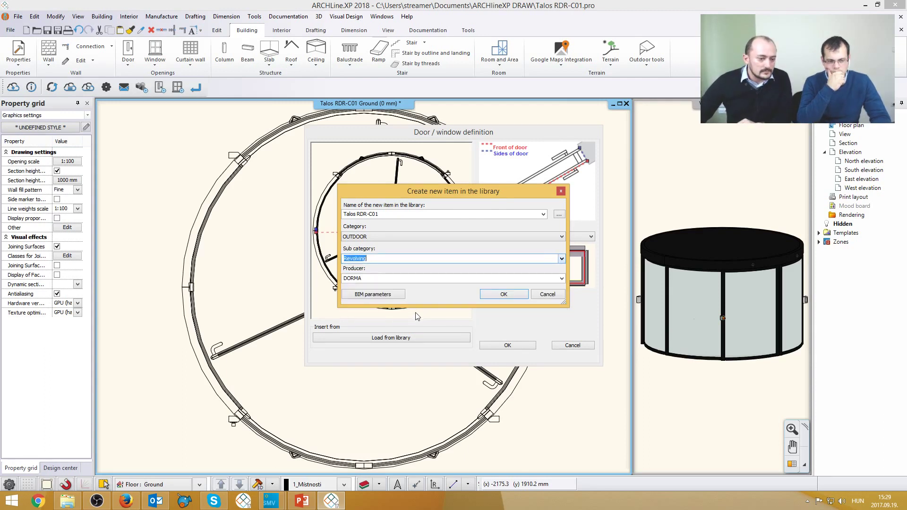
{"action": "left_click", "coordinate": [503, 295]}
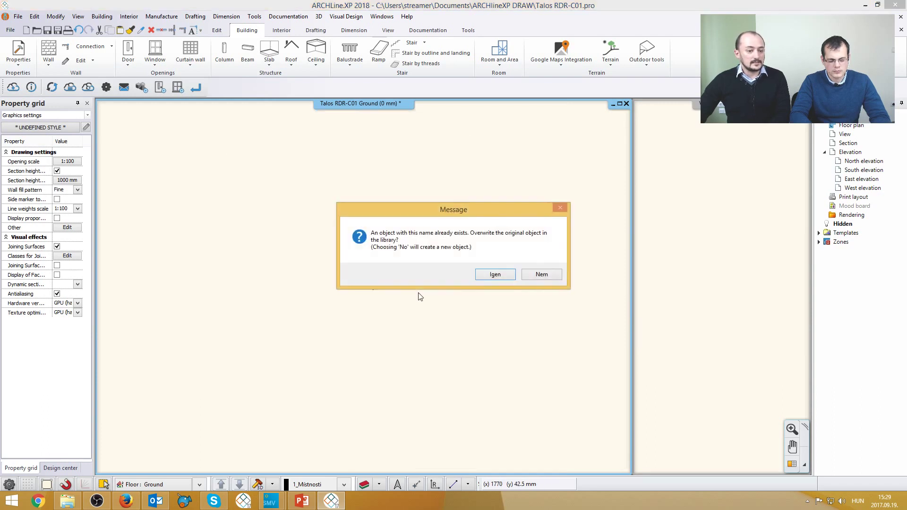
{"action": "left_click", "coordinate": [493, 276]}
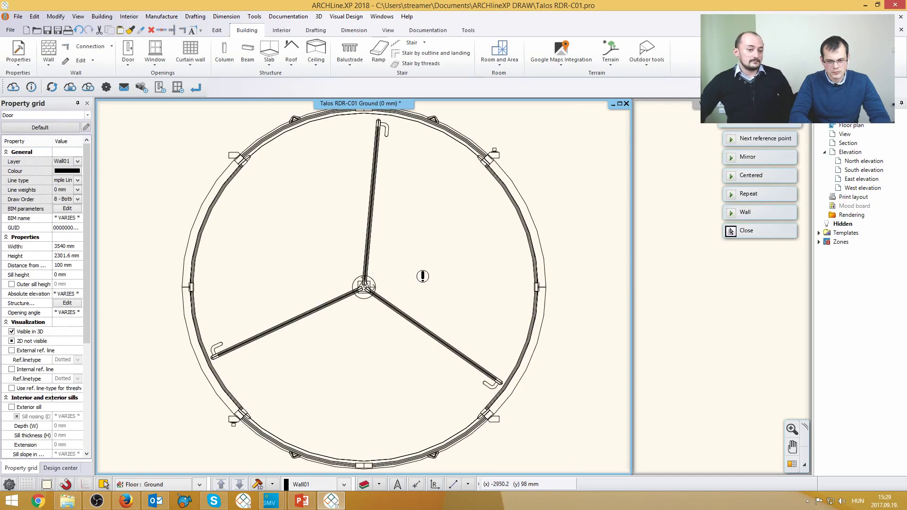
{"action": "key", "text": "Escape"}
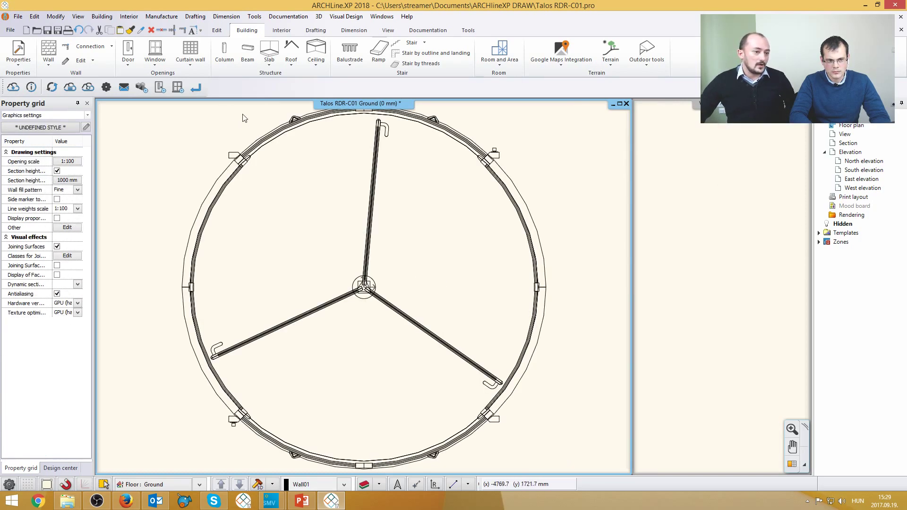
Return to the otto_bock_project_START project and open the outdoor revolving doors in the door library.
{"action": "left_click", "coordinate": [197, 87]}
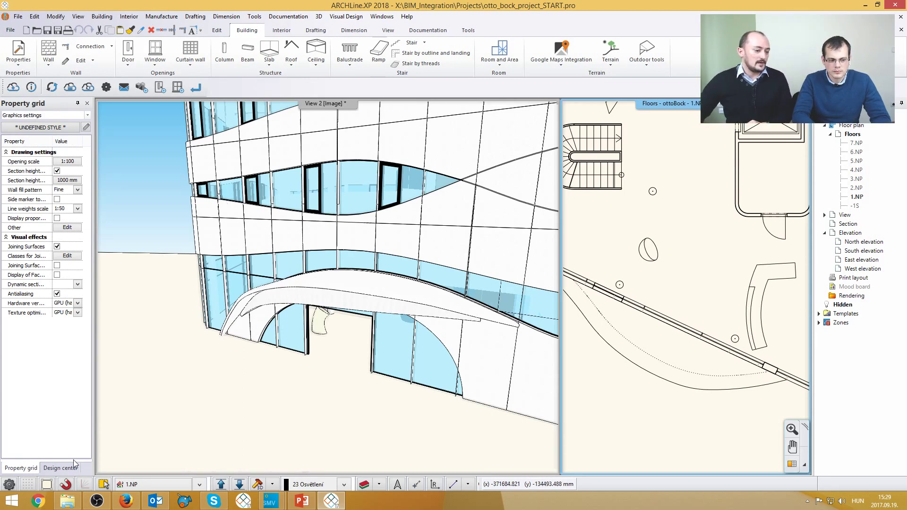
{"action": "left_click", "coordinate": [61, 468]}
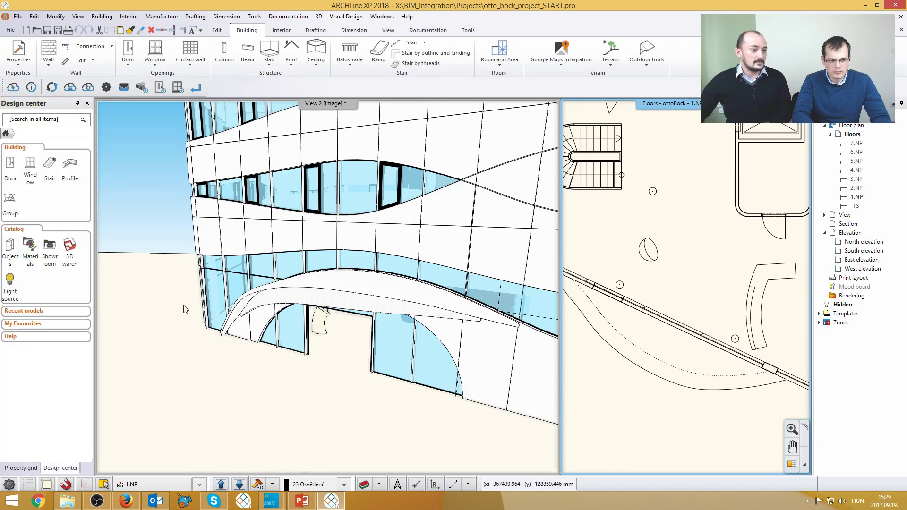
{"action": "left_click", "coordinate": [10, 166]}
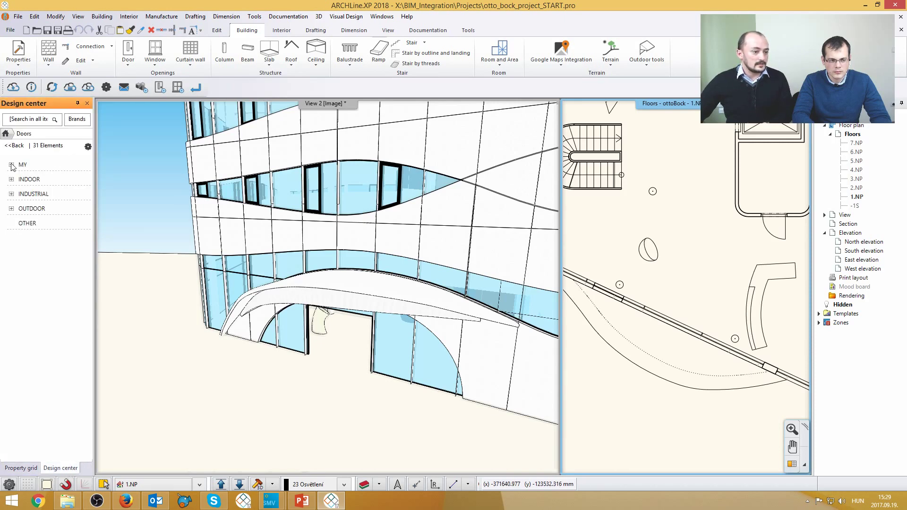
{"action": "left_click", "coordinate": [35, 208]}
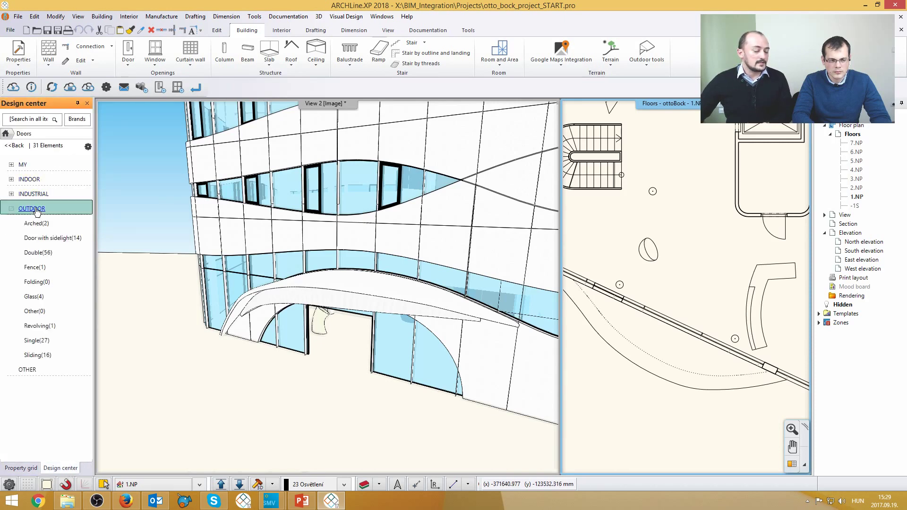
{"action": "left_click", "coordinate": [40, 326]}
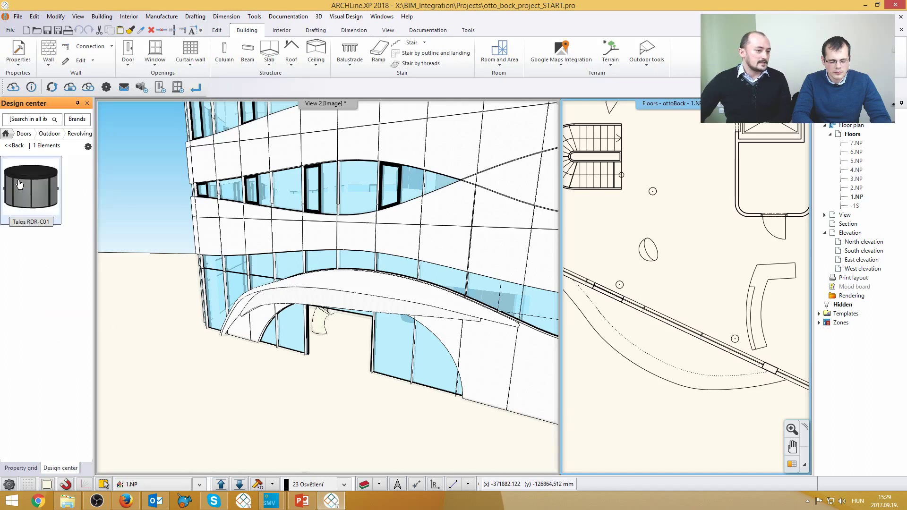
Place the Talos RDR-C01 door in the floor plan, not hosted in a wall, at the entrance opening's left post and align it with the facade.
{"action": "left_click", "coordinate": [19, 185]}
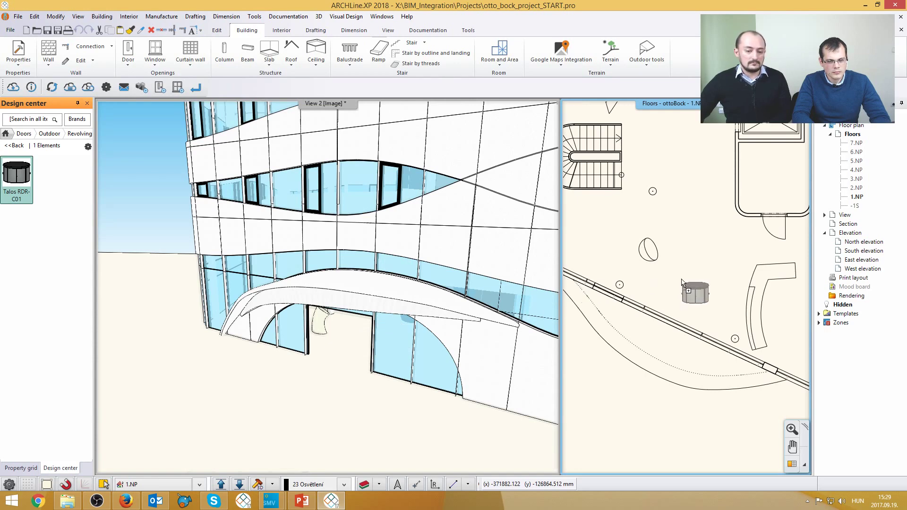
{"action": "right_click", "coordinate": [682, 281]}
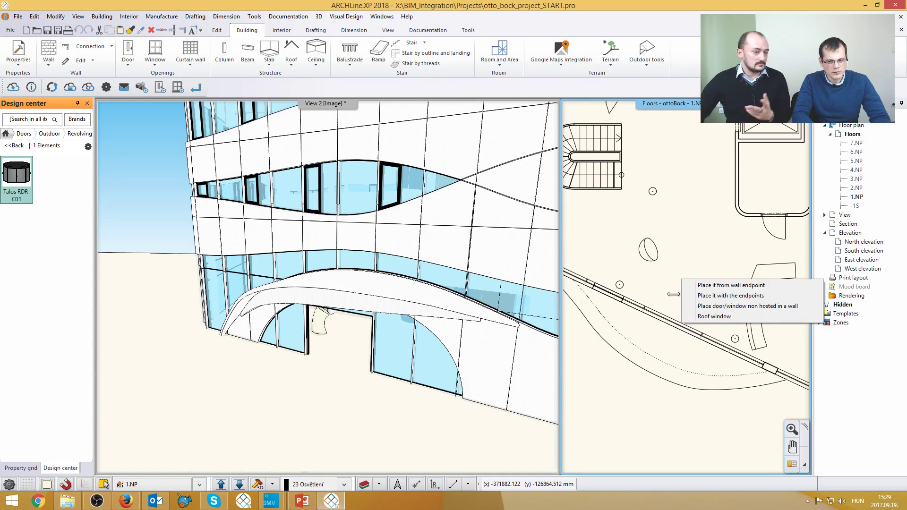
{"action": "left_click", "coordinate": [740, 306]}
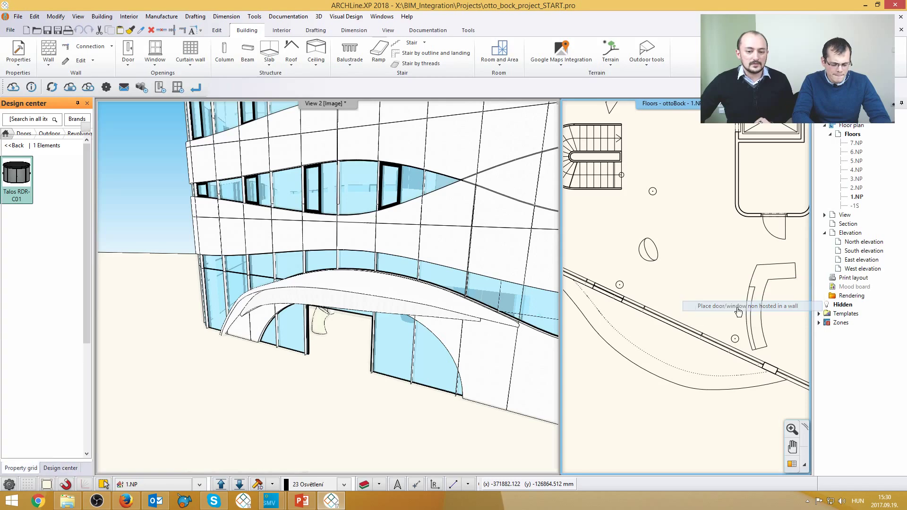
{"action": "scroll", "coordinate": [673, 312], "scroll_direction": "up", "scroll_amount": 3}
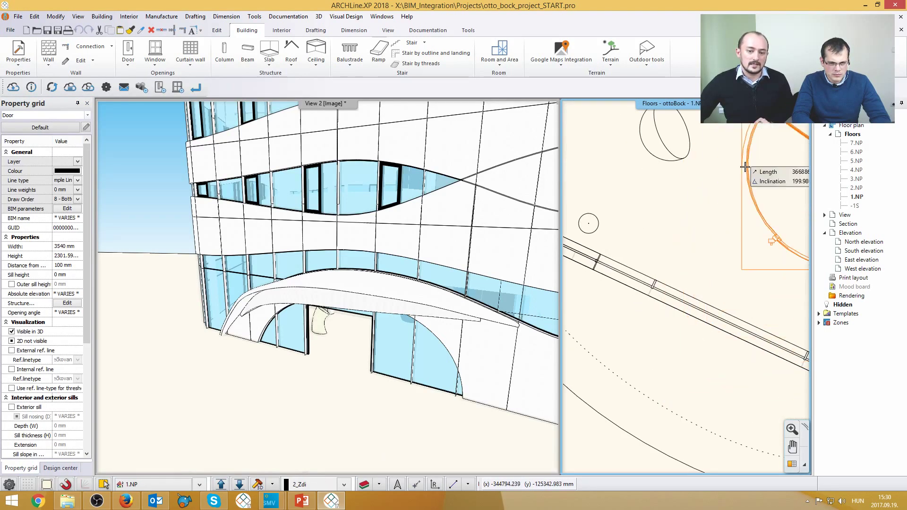
{"action": "scroll", "coordinate": [701, 272], "scroll_direction": "up", "scroll_amount": 2}
{"action": "scroll", "coordinate": [611, 290], "scroll_direction": "up", "scroll_amount": 3}
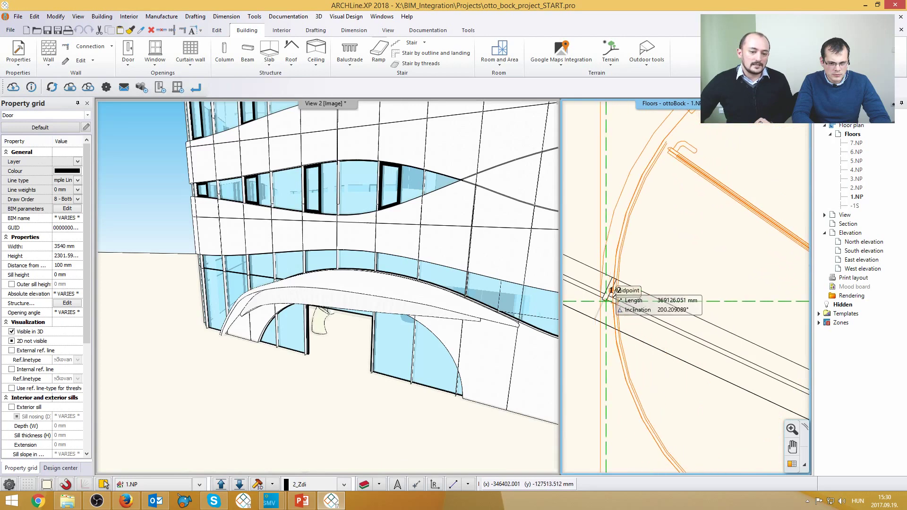
{"action": "scroll", "coordinate": [614, 289], "scroll_direction": "up", "scroll_amount": 4}
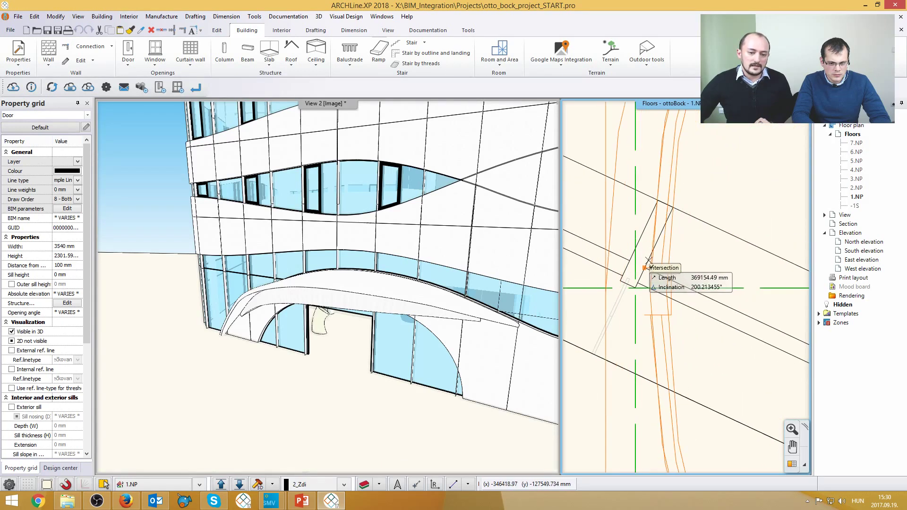
{"action": "left_click", "coordinate": [670, 312]}
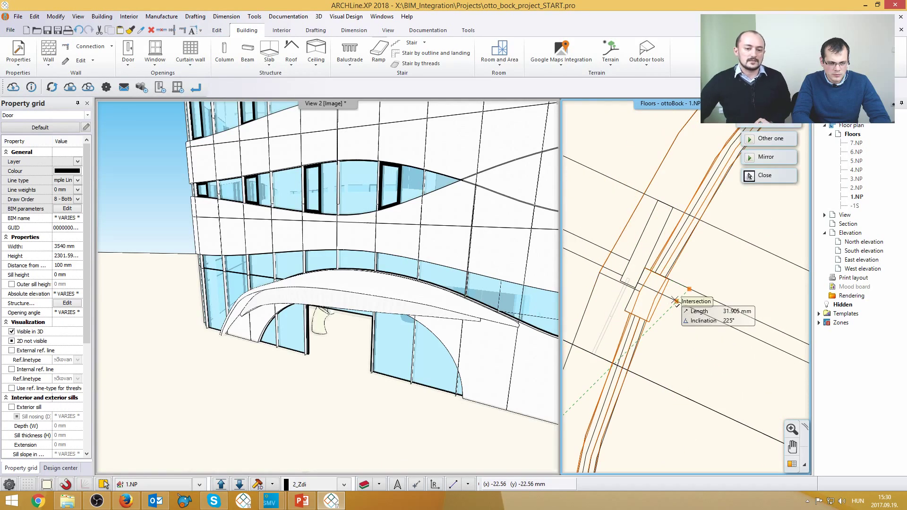
{"action": "left_click", "coordinate": [674, 325]}
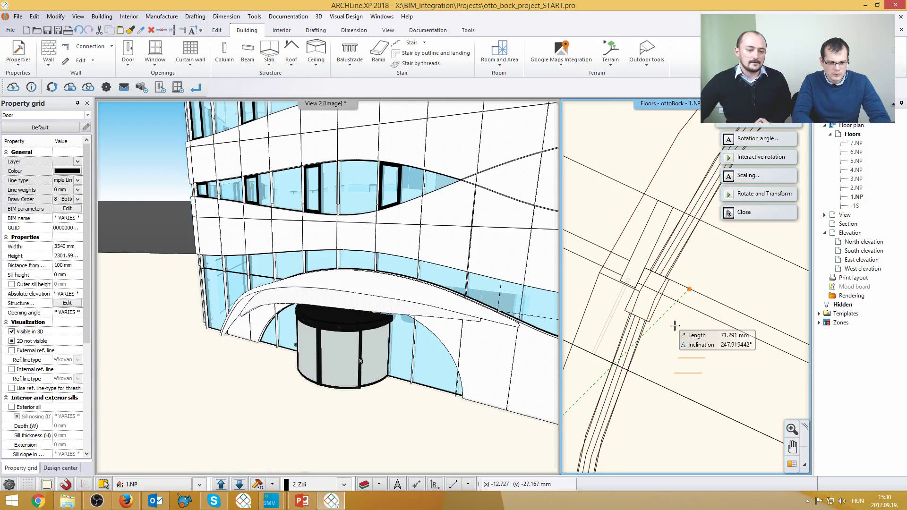
{"action": "key", "text": "Escape"}
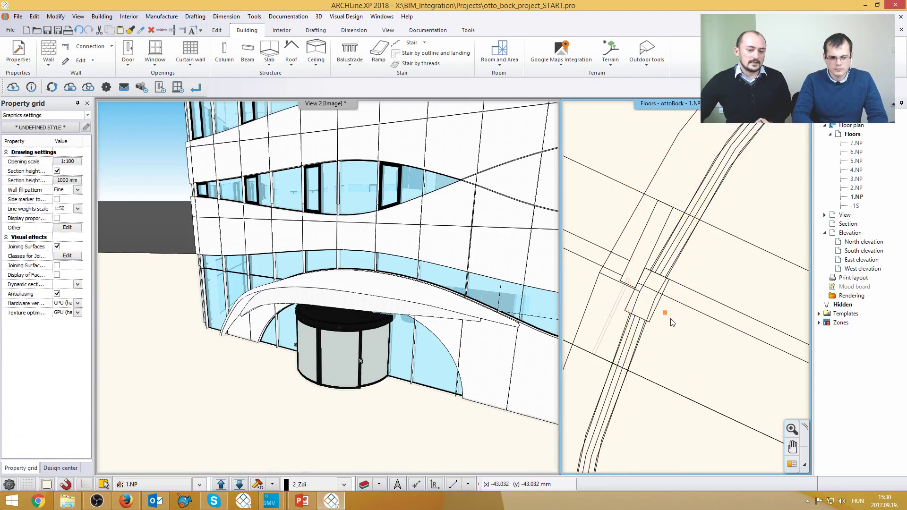
Inspect the placed revolving door in the plan and 3D view and review its BIM parameters.
{"action": "scroll", "coordinate": [672, 325], "scroll_direction": "down", "scroll_amount": 2}
{"action": "scroll", "coordinate": [674, 328], "scroll_direction": "down", "scroll_amount": 4}
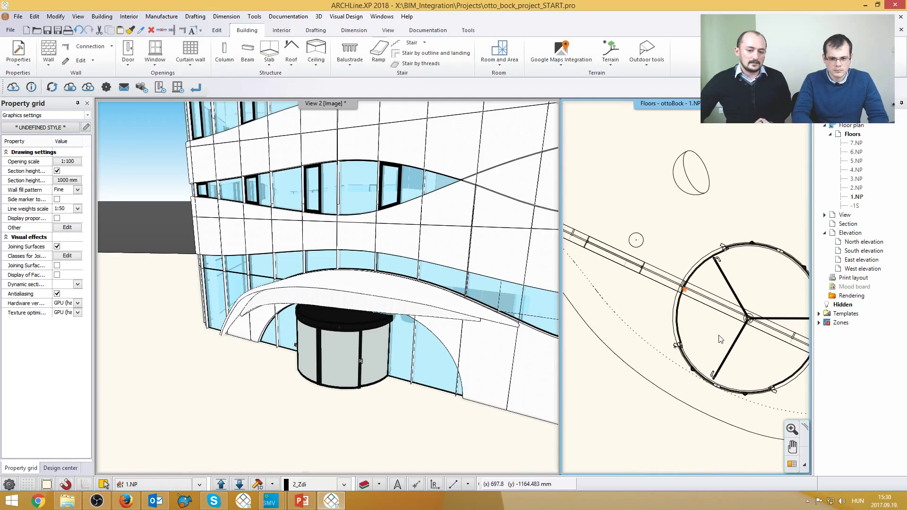
{"action": "left_click", "coordinate": [391, 358]}
{"action": "scroll", "coordinate": [352, 376], "scroll_direction": "up", "scroll_amount": 3}
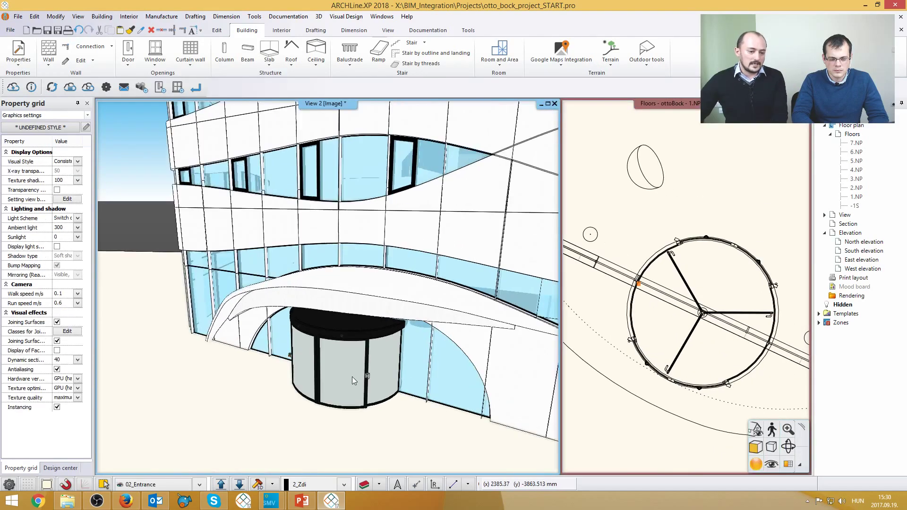
{"action": "middle_click_drag", "start_coordinate": [416, 360], "coordinate": [420, 336]}
{"action": "left_click", "coordinate": [420, 336]}
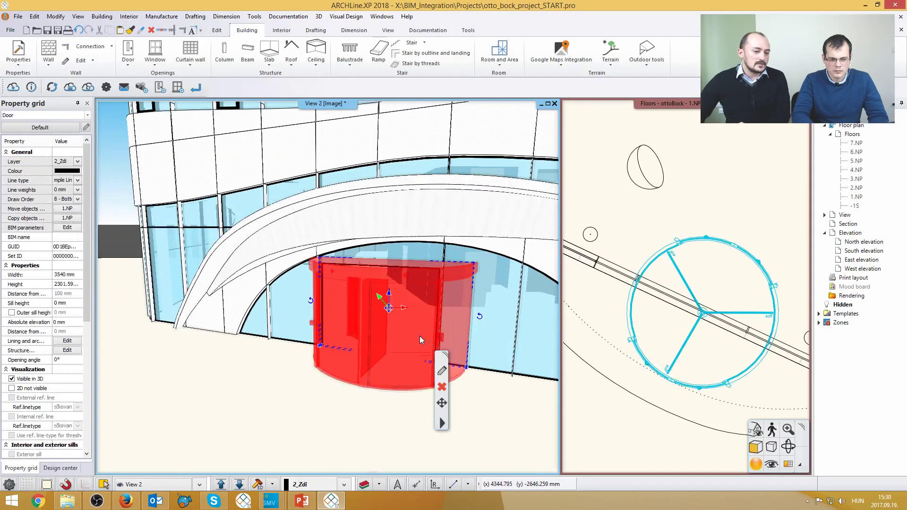
{"action": "left_click", "coordinate": [67, 227]}
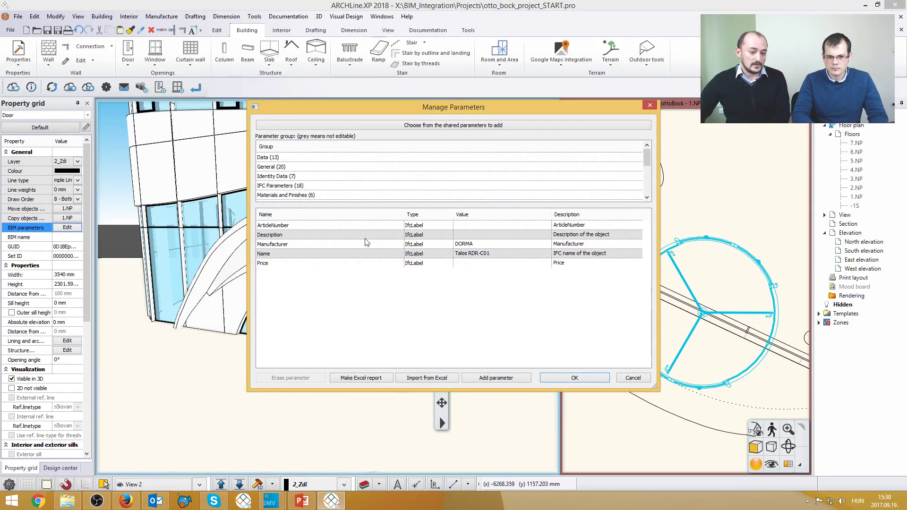
{"action": "left_click", "coordinate": [589, 379]}
{"action": "left_click", "coordinate": [589, 375]}
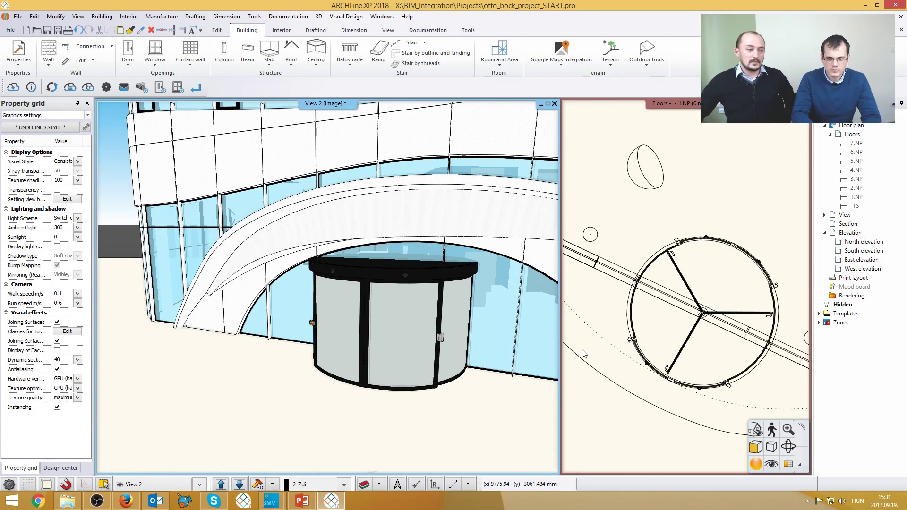
{"action": "left_click", "coordinate": [18, 17]}
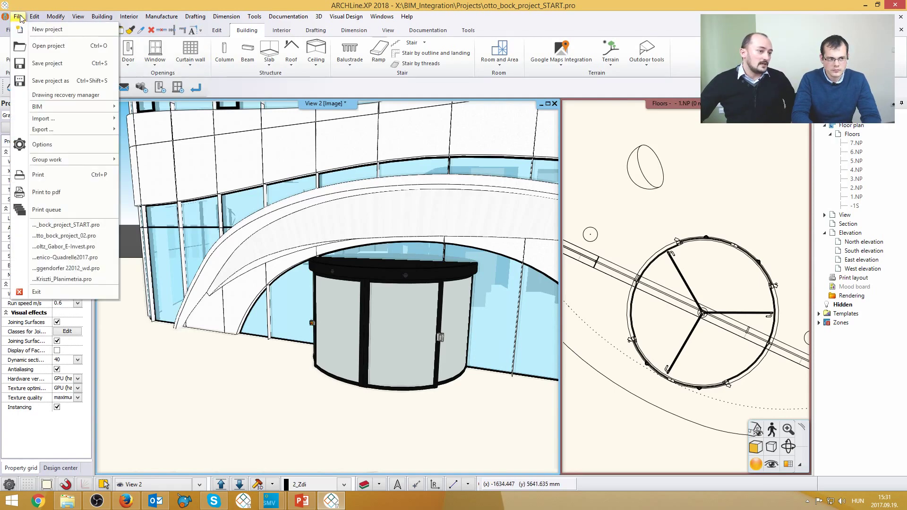
{"action": "mouse_move", "coordinate": [60, 129]}
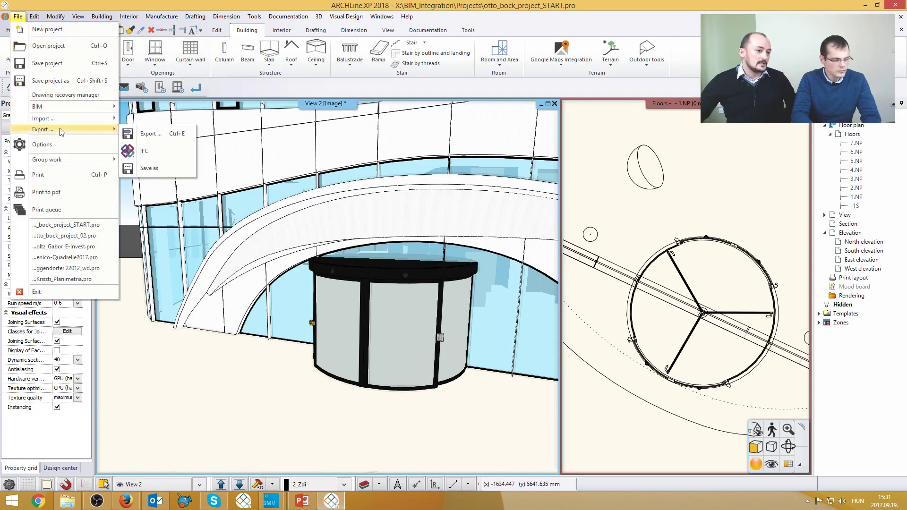
{"action": "left_click", "coordinate": [156, 150]}
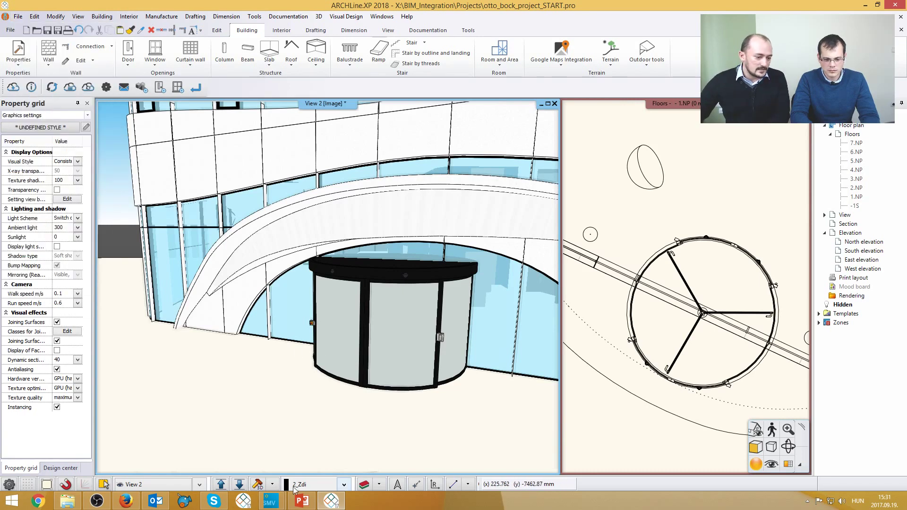
Switch to the otto_bock_project model in Solibri Model Viewer and review the revolving door's general BIM properties.
{"action": "mouse_move", "coordinate": [270, 501]}
{"action": "left_click", "coordinate": [367, 451]}
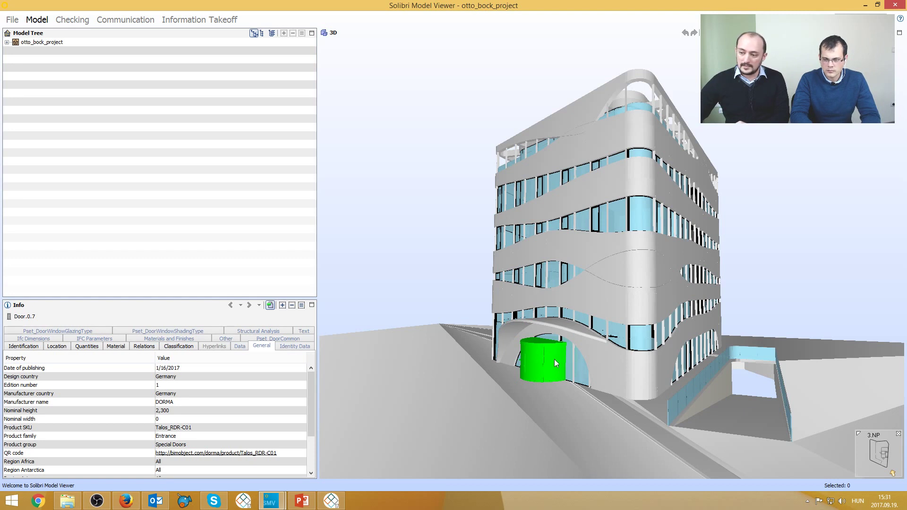
{"action": "mouse_move", "coordinate": [554, 359]}
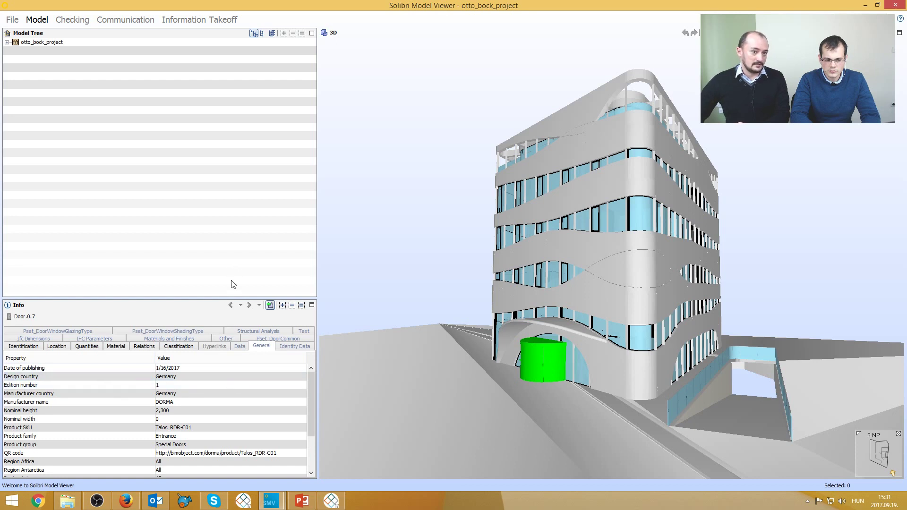
{"action": "left_click", "coordinate": [166, 385]}
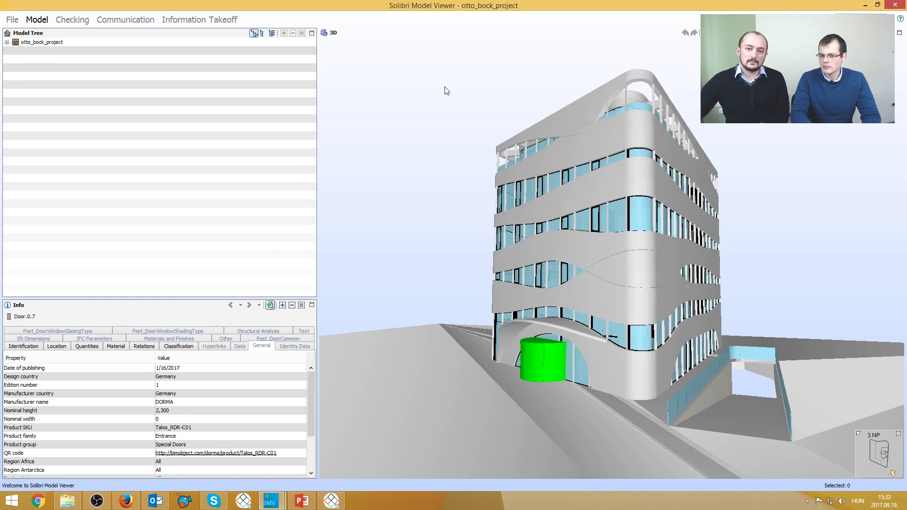
Return to ARCHLine.XP, show the saved 03_Office_Room view in the 3D window and check the front desk's properties.
{"action": "left_click", "coordinate": [866, 5]}
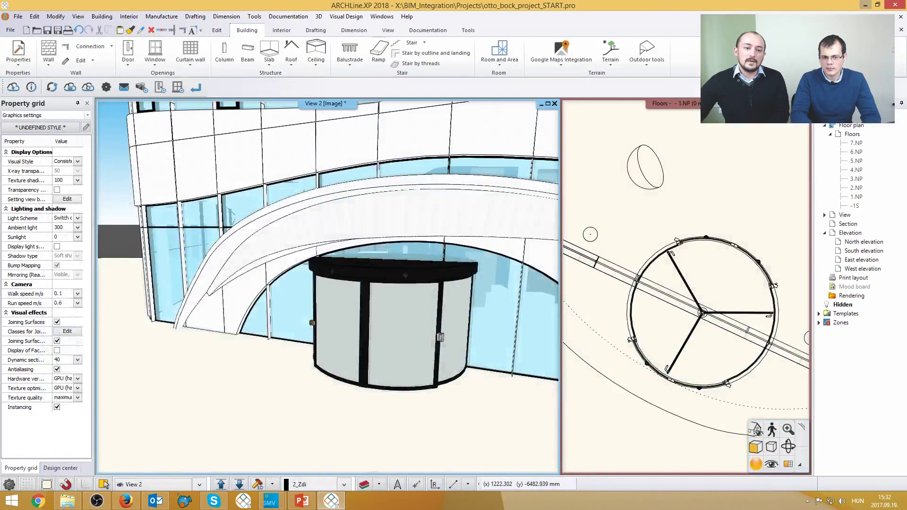
{"action": "scroll", "coordinate": [498, 265], "scroll_direction": "down", "scroll_amount": 3}
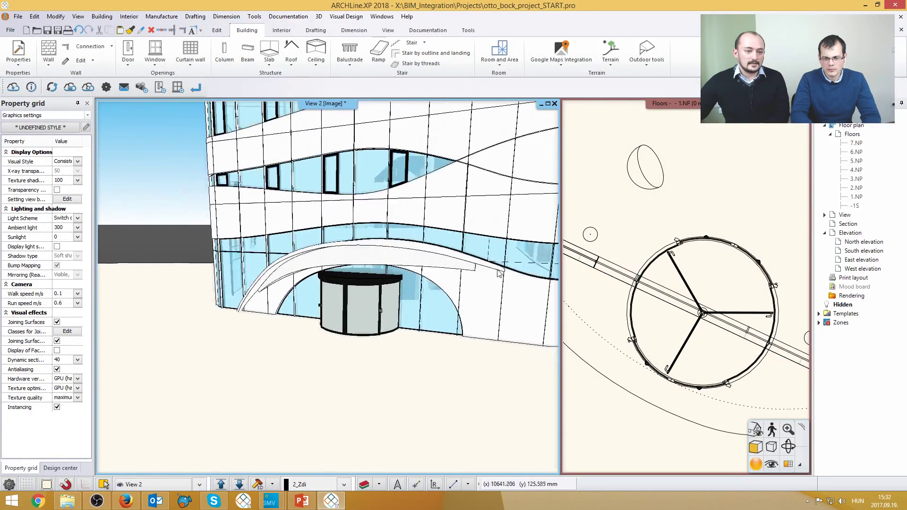
{"action": "left_click", "coordinate": [199, 484]}
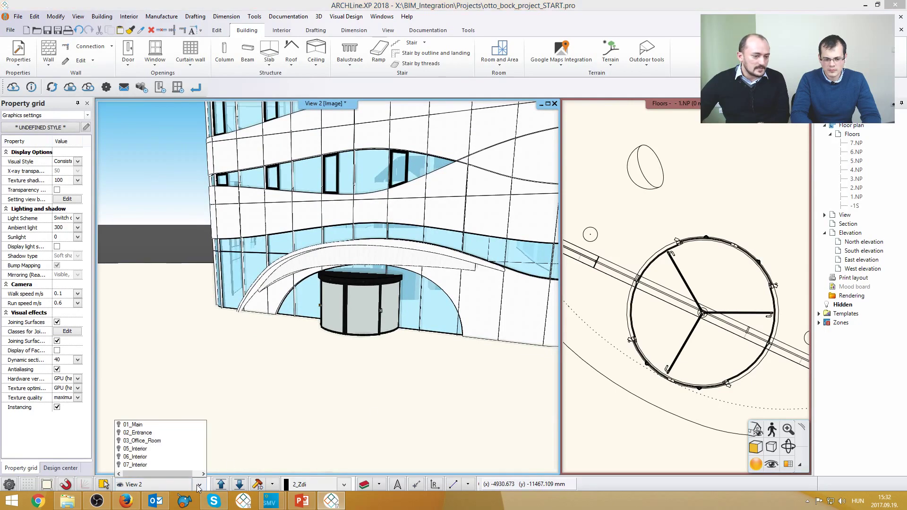
{"action": "left_click", "coordinate": [161, 445]}
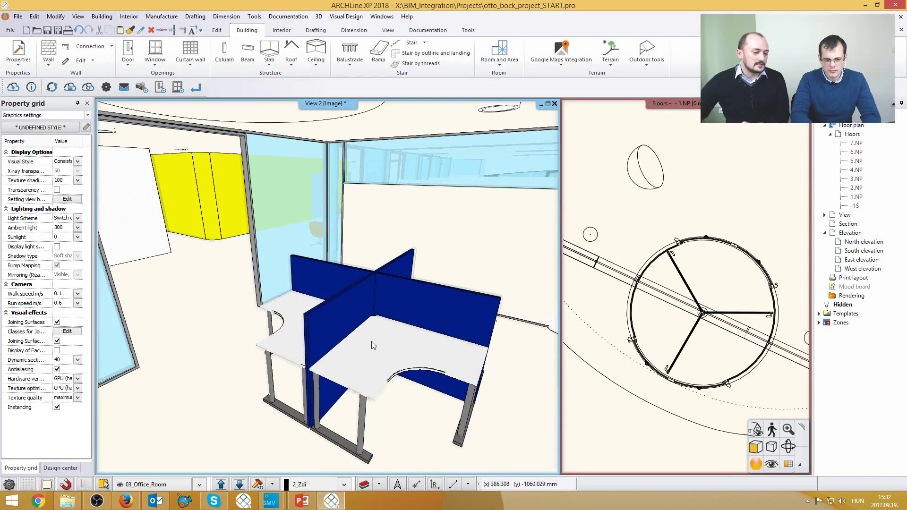
{"action": "left_click", "coordinate": [372, 353]}
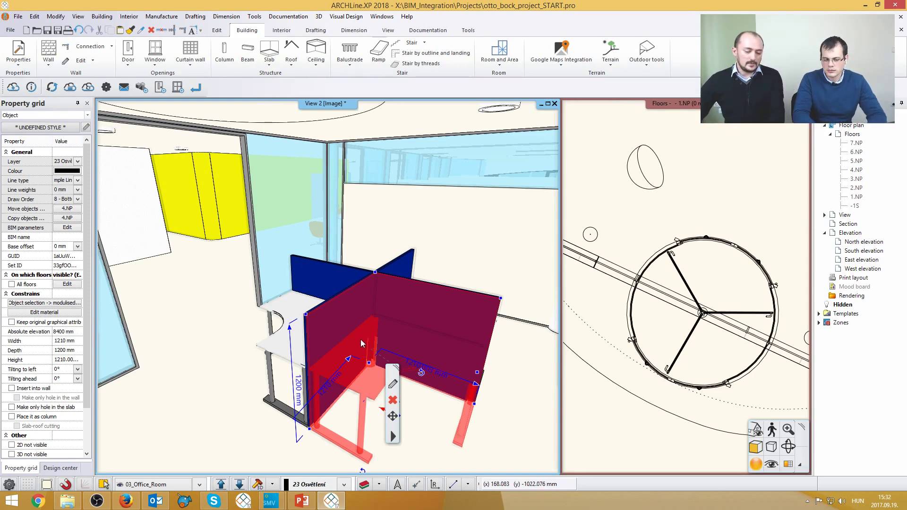
{"action": "key", "text": "Escape"}
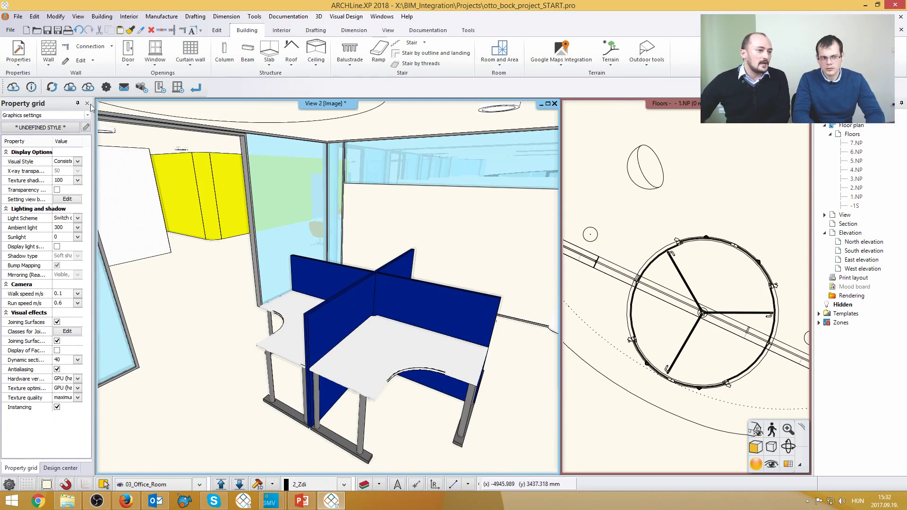
Review the import options for IFC files and close them without importing anything.
{"action": "left_click", "coordinate": [10, 29]}
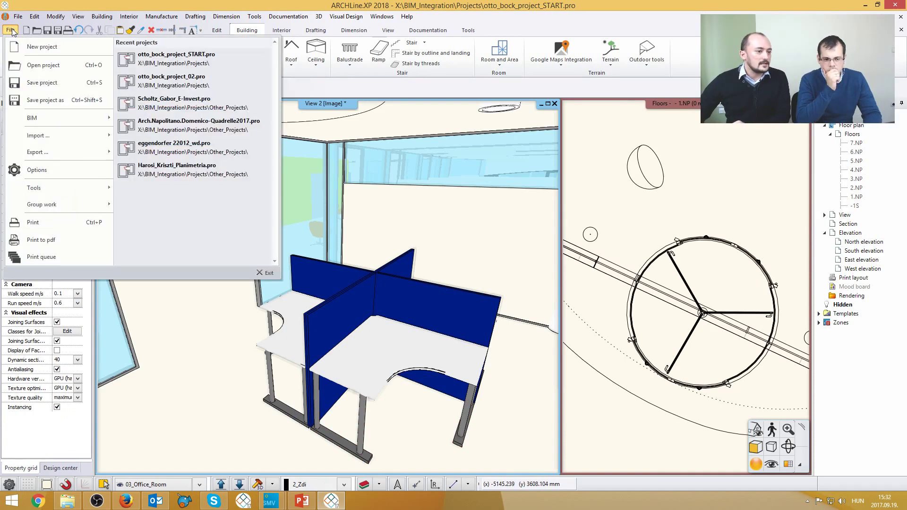
{"action": "mouse_move", "coordinate": [70, 135]}
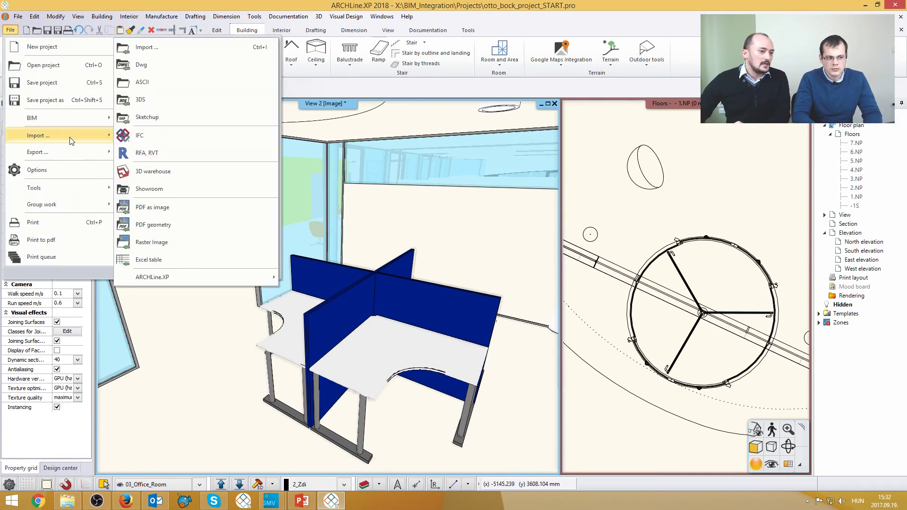
{"action": "left_click", "coordinate": [156, 136]}
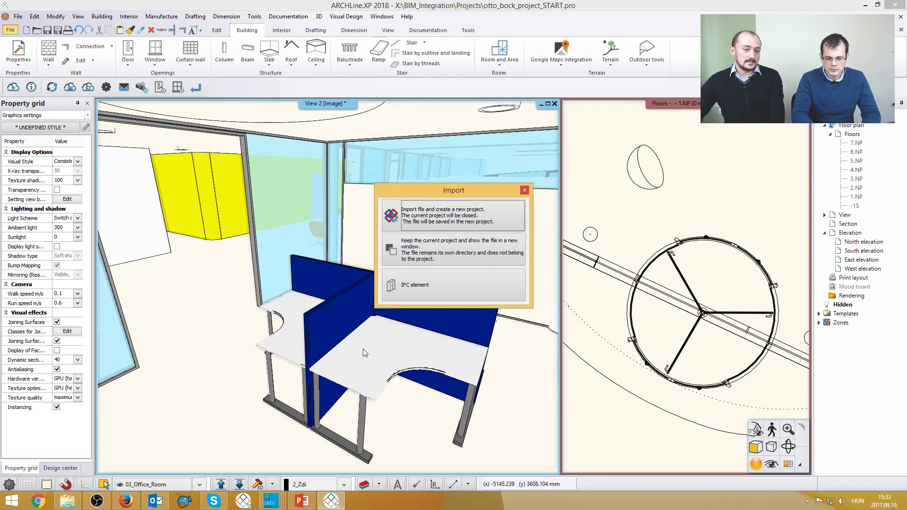
{"action": "left_click", "coordinate": [524, 190]}
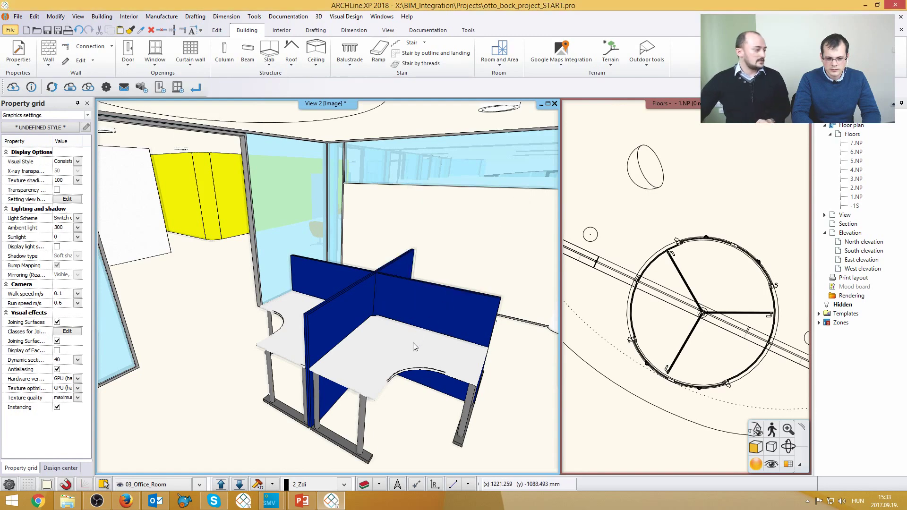